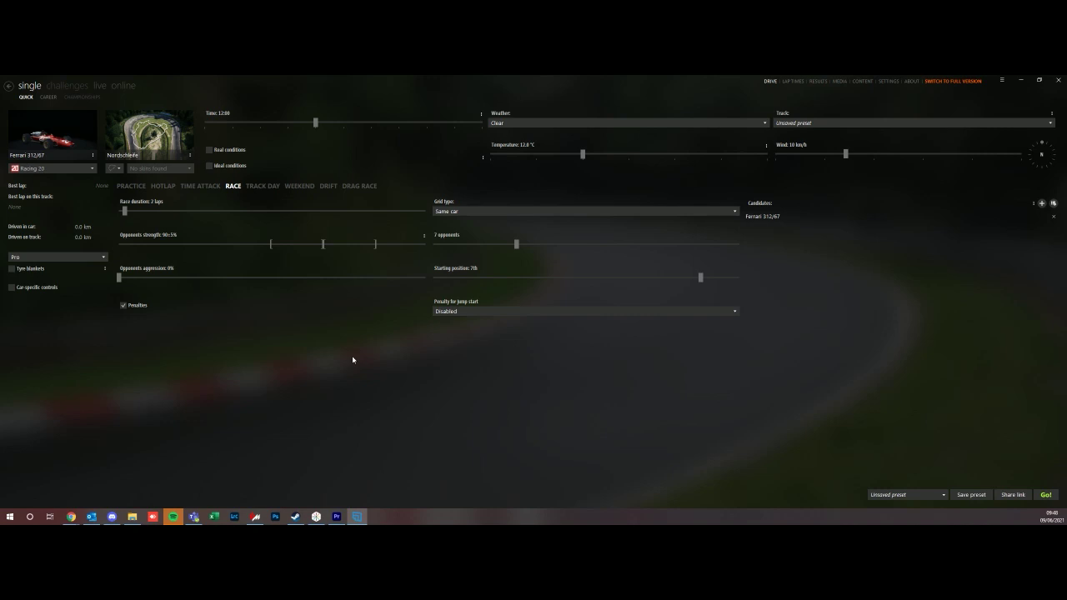
Switch to the web browser and search Google for "donington park assetto corsa race department"
key(alt+Tab)
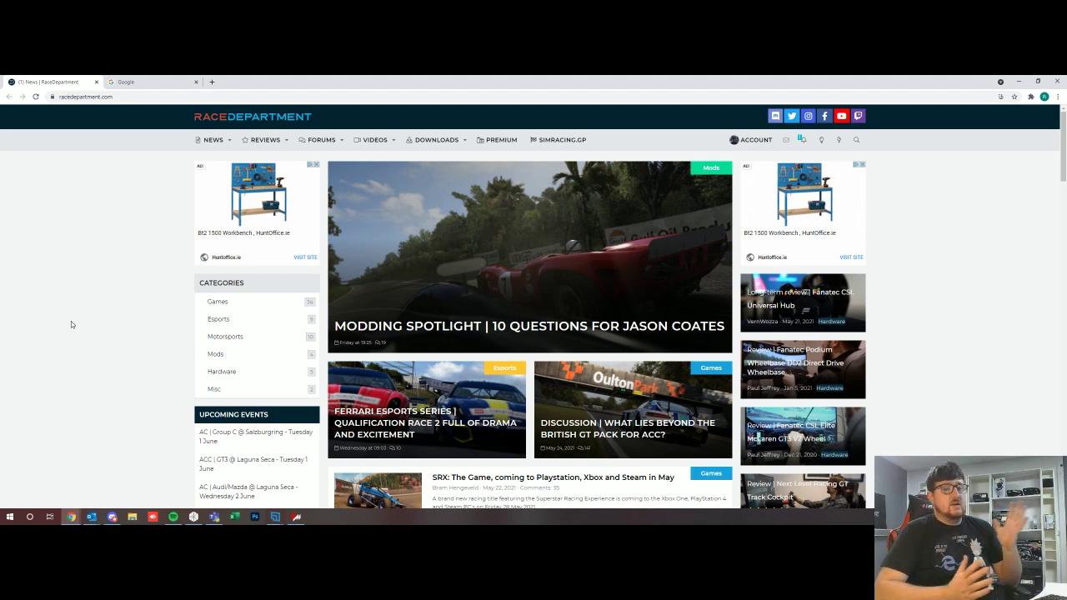
click(176, 81)
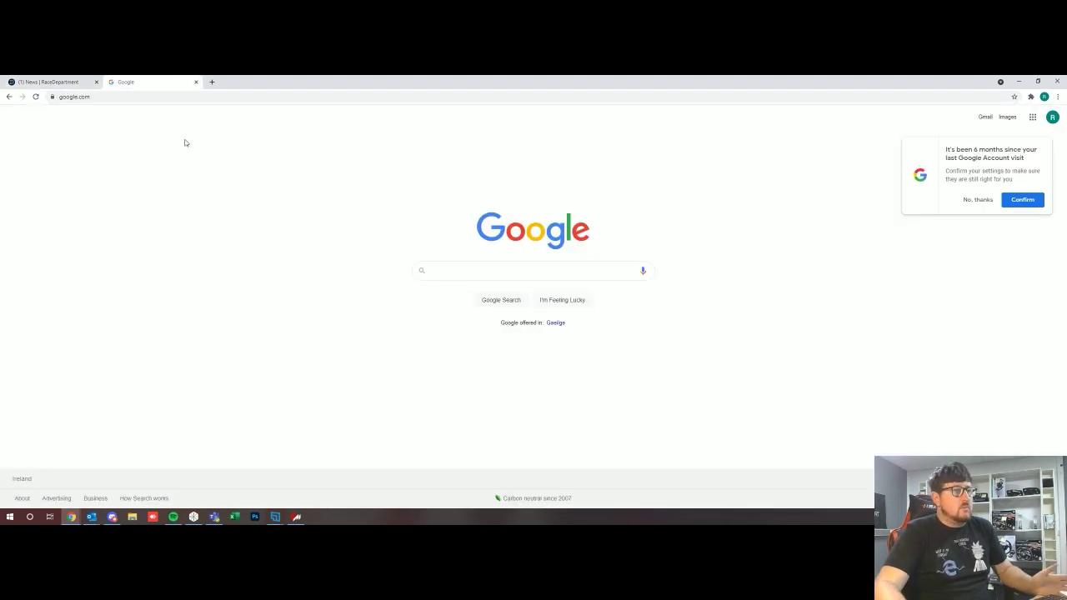
click(978, 200)
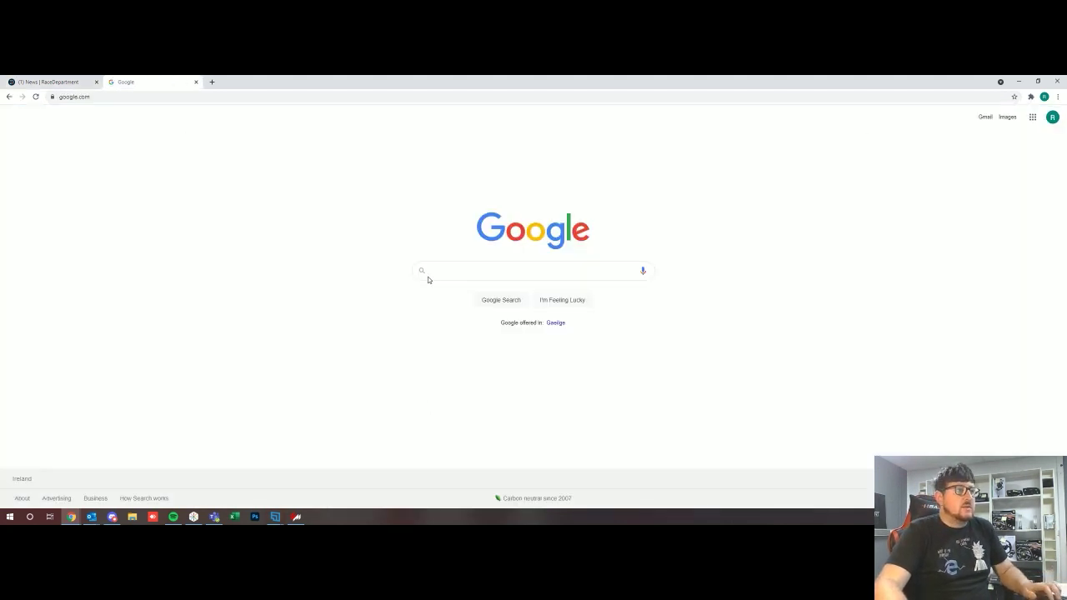
click(477, 265)
text(donin)
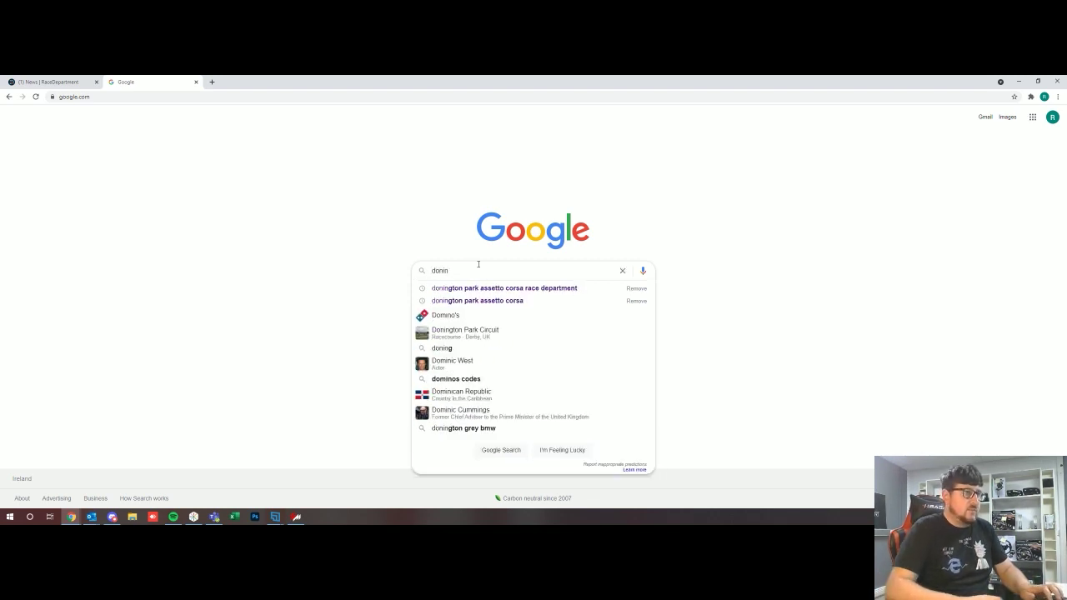
key(Down)
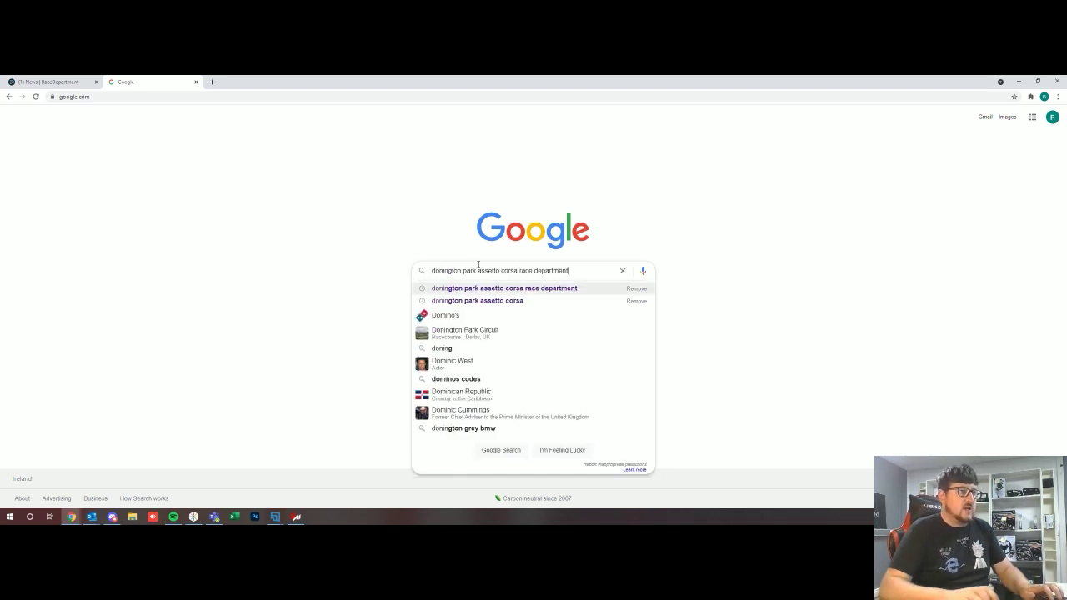
click(540, 292)
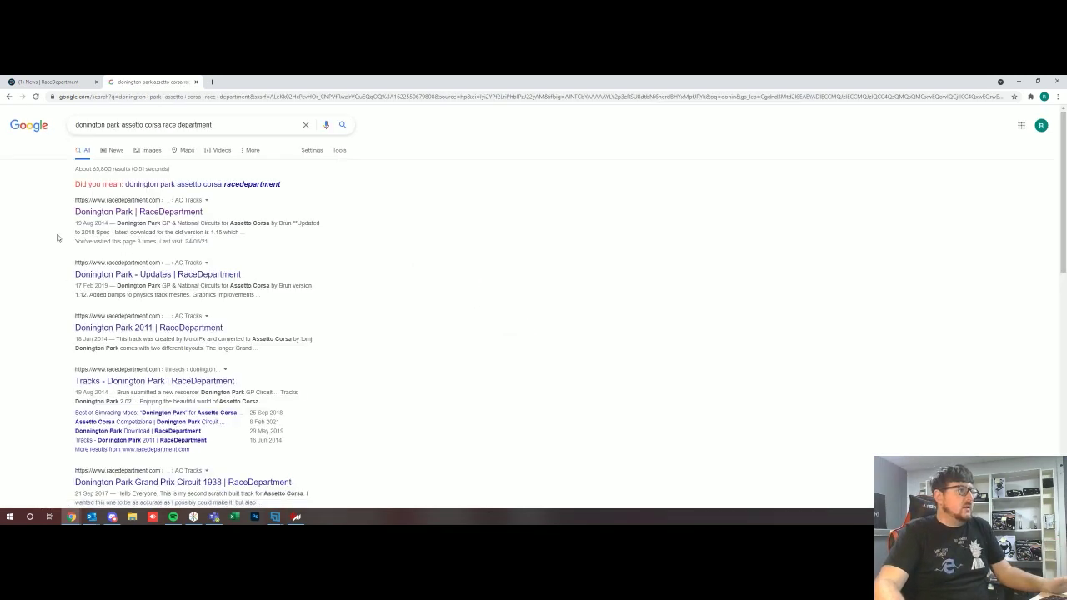
Open RaceDepartment's Donington Park page from the search results and look over the mod's description
click(115, 211)
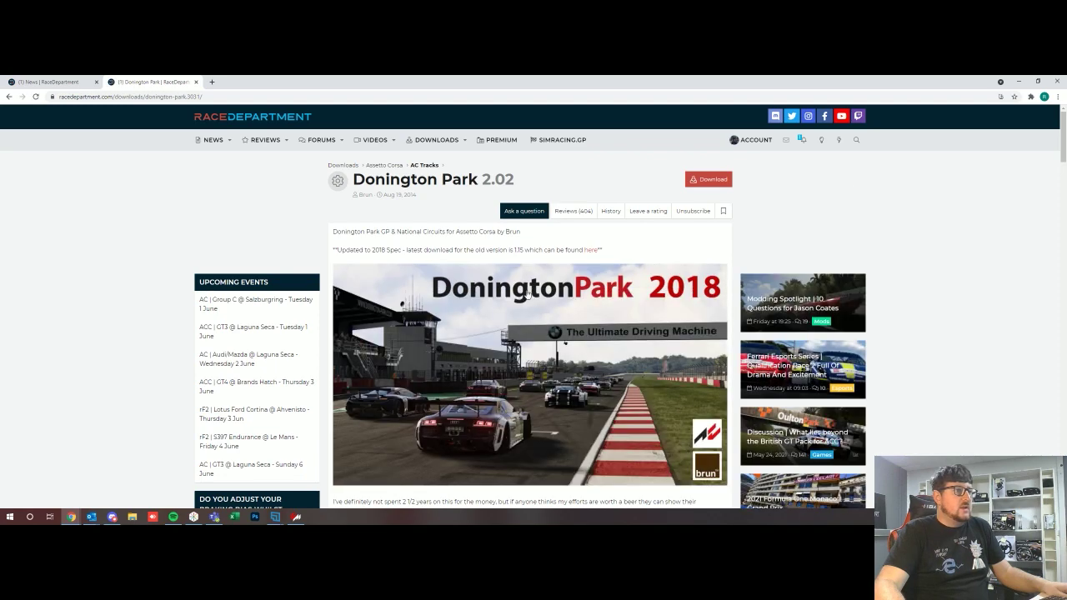
scroll(889, 199, down, 1)
scroll(886, 195, up, 1)
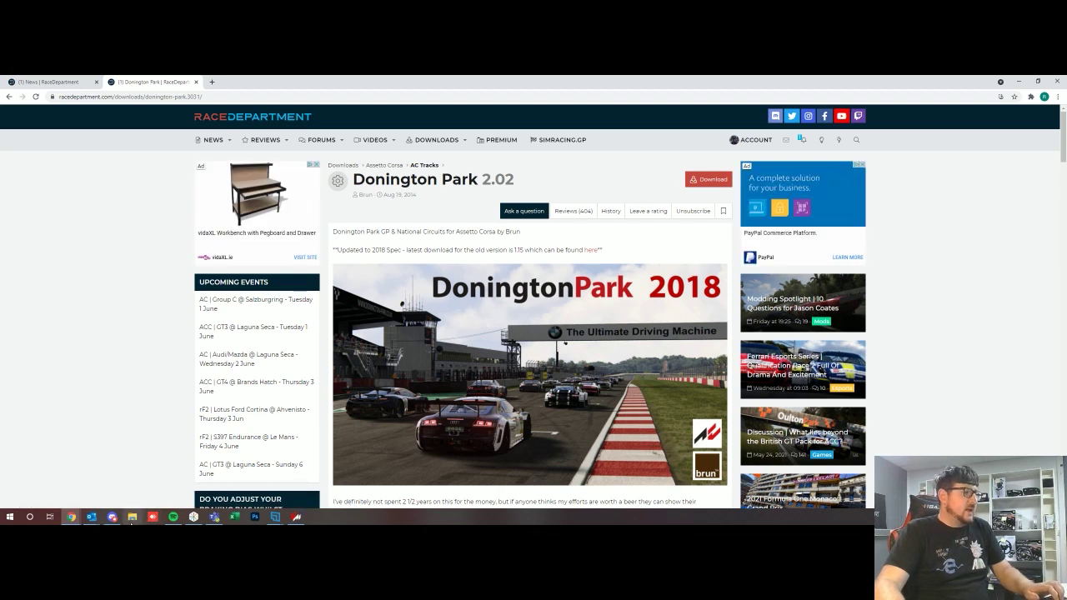
Switch to Content Manager and view the pending installation of doningtonpark2018_2.02.rar
click(132, 518)
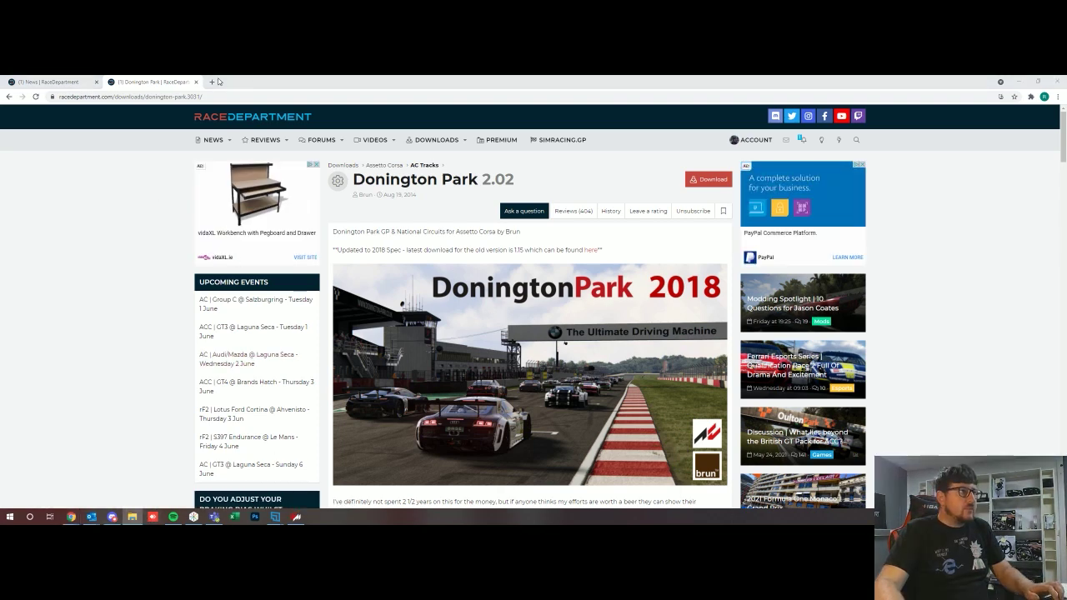
click(296, 517)
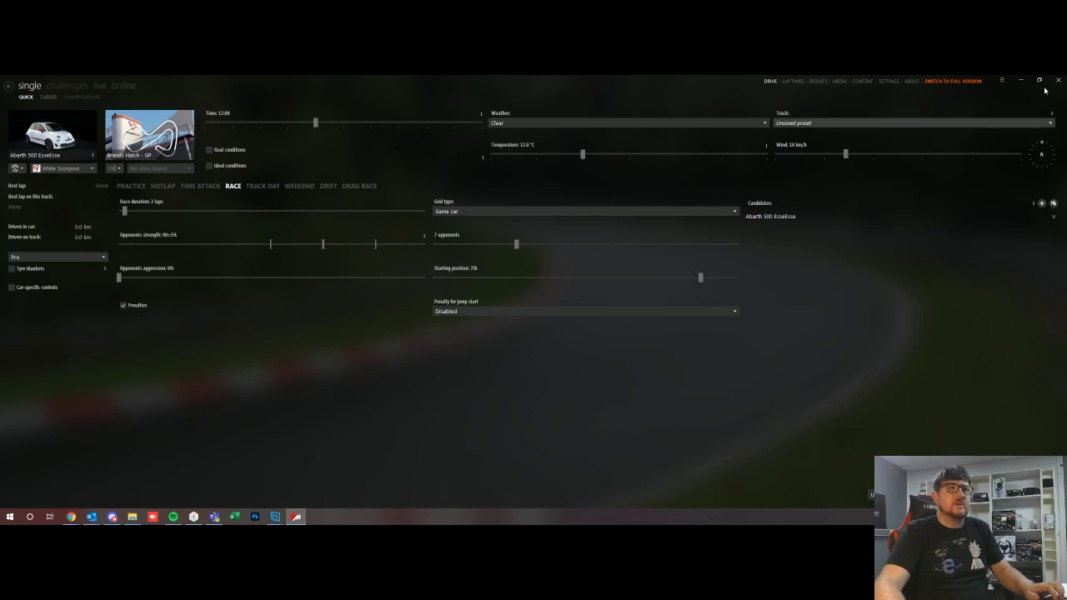
click(997, 84)
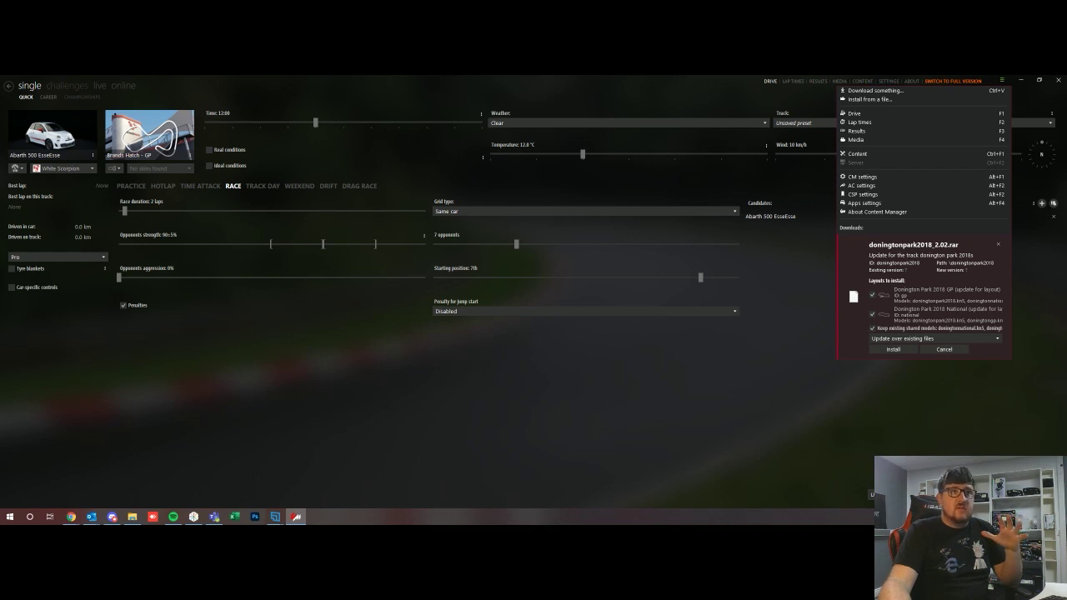
click(981, 375)
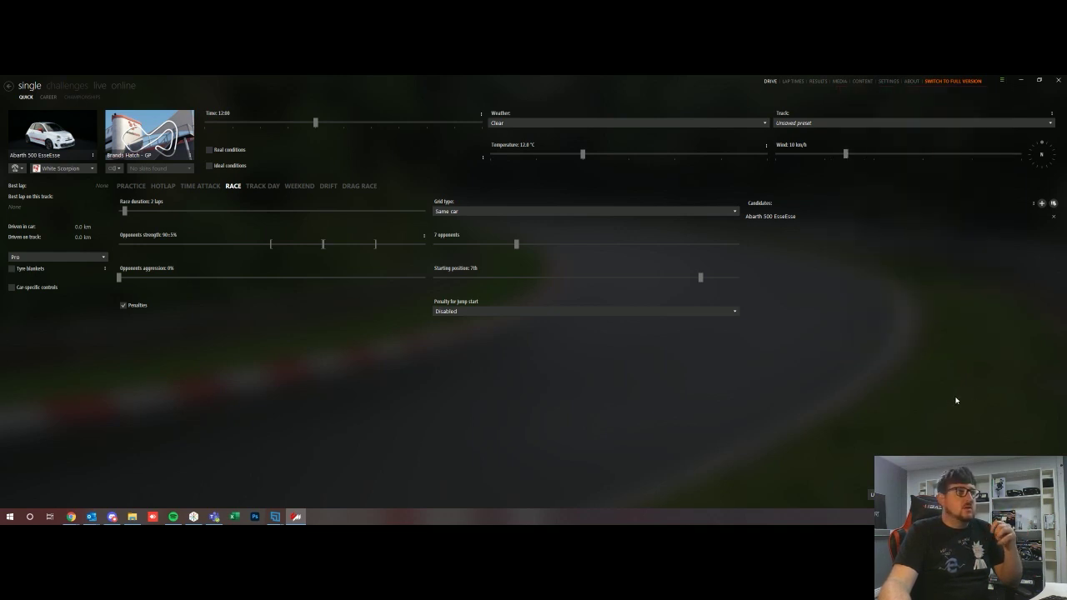
Choose Donington Park 2018 with the GP layout as the race track
click(149, 136)
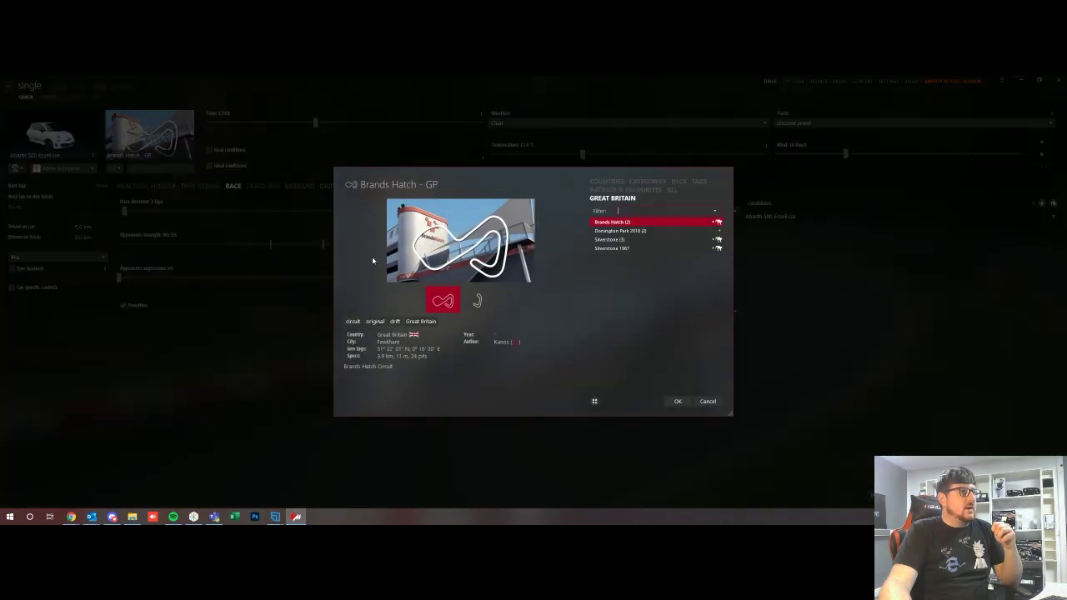
click(638, 231)
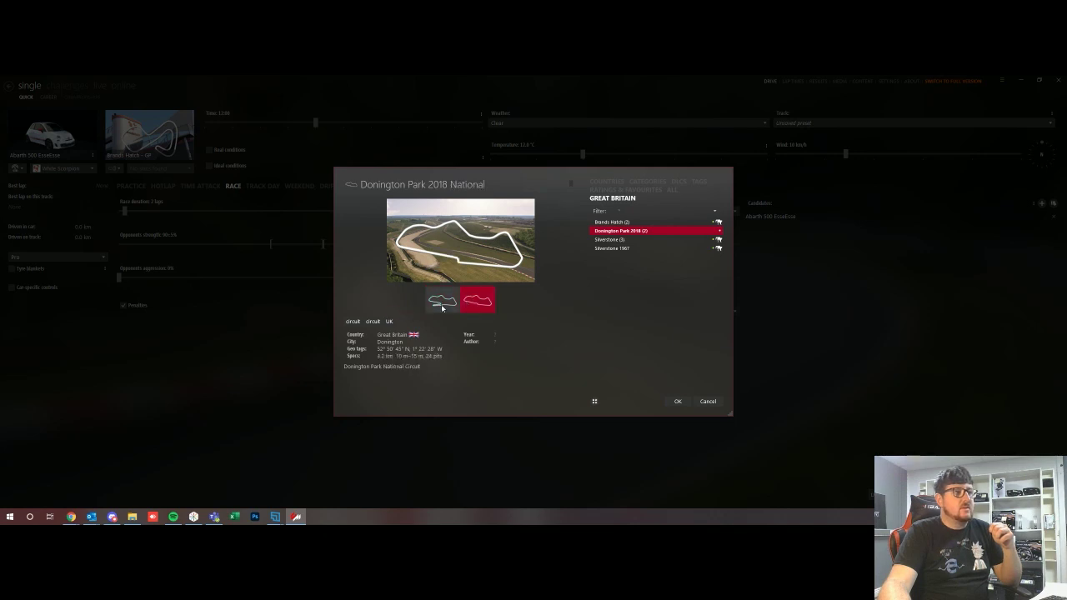
click(671, 402)
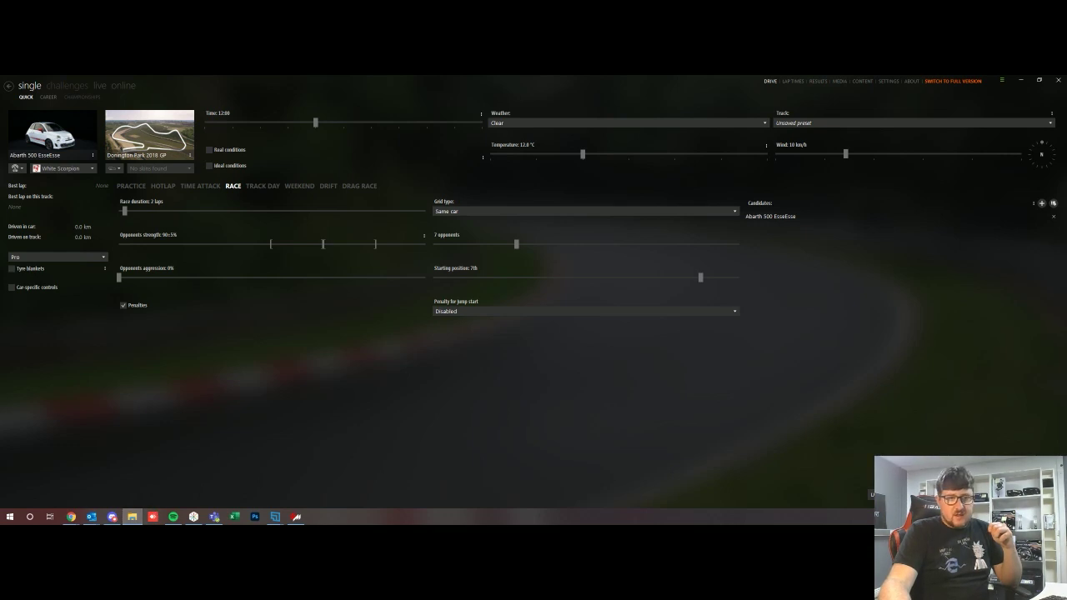
Switch to File Explorer and go to the Steam folder in Program Files (x86) on the C: drive
click(132, 517)
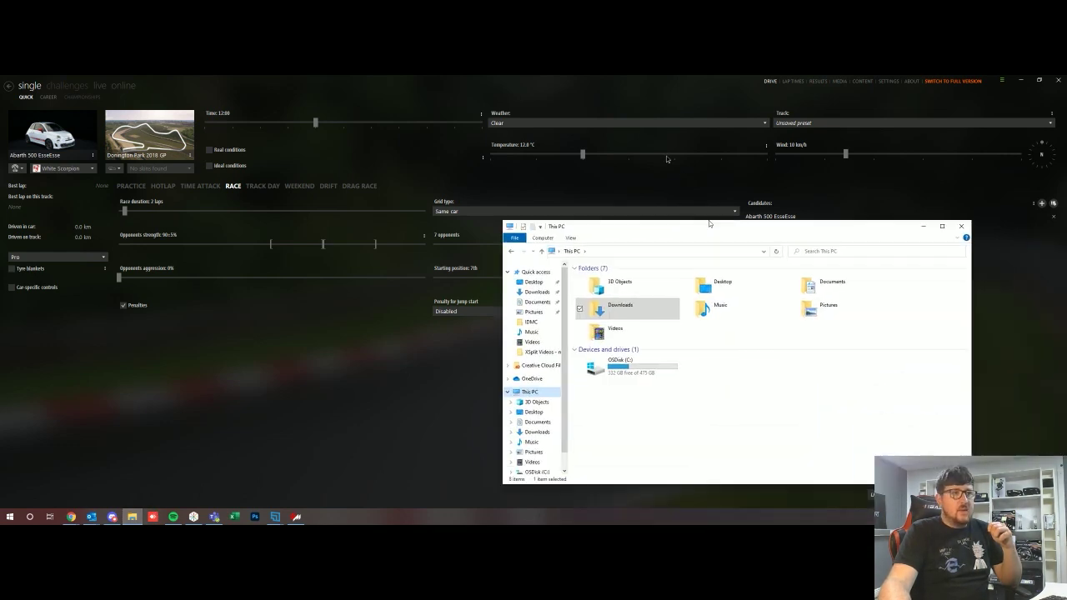
drag(712, 228, 553, 159)
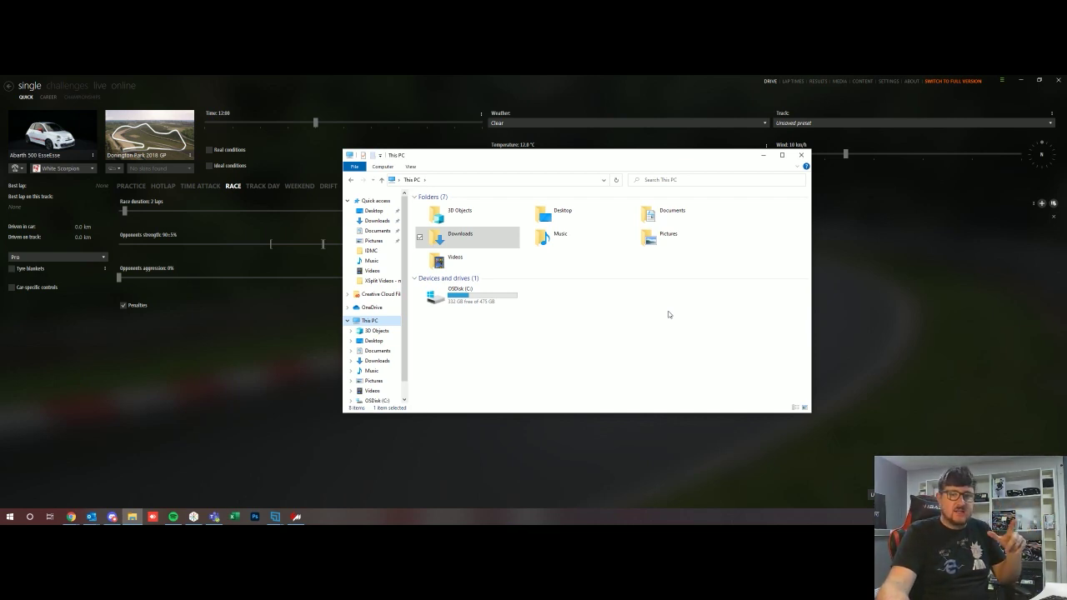
click(493, 296)
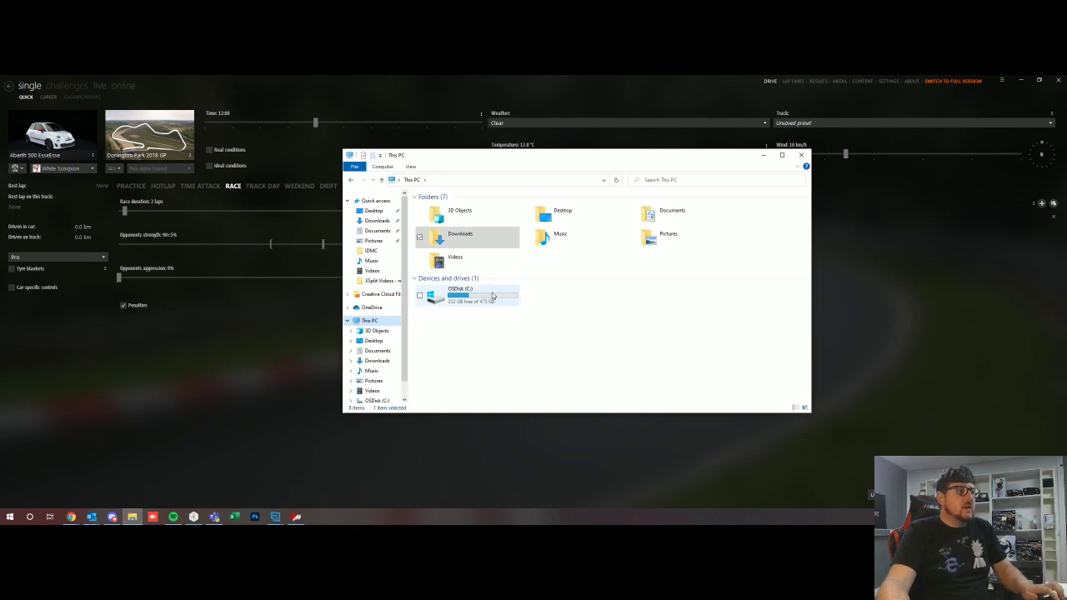
double_click(493, 296)
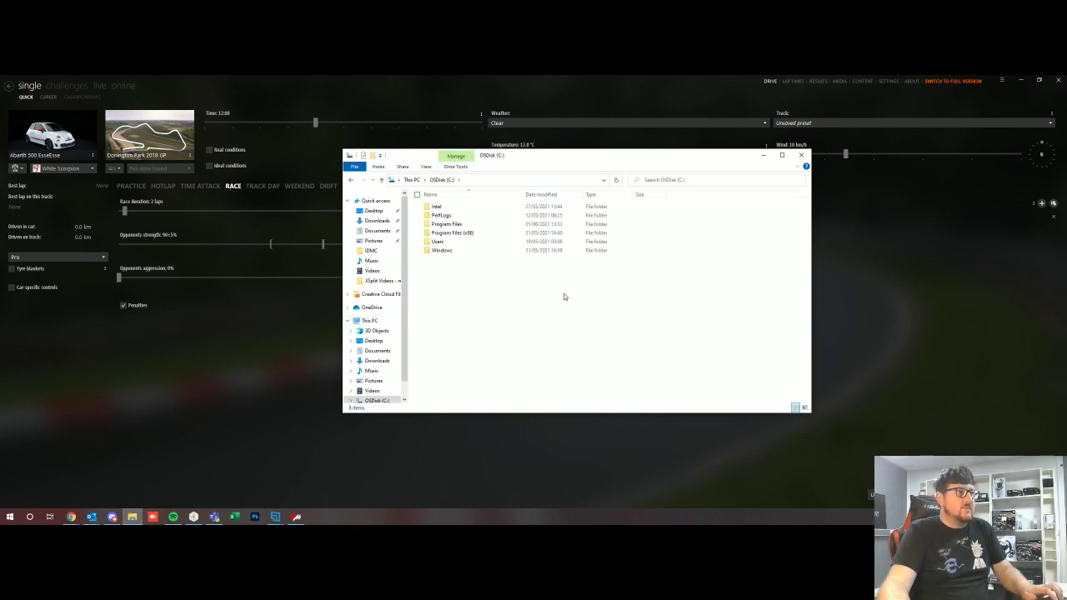
double_click(457, 233)
scroll(467, 317, down, 1)
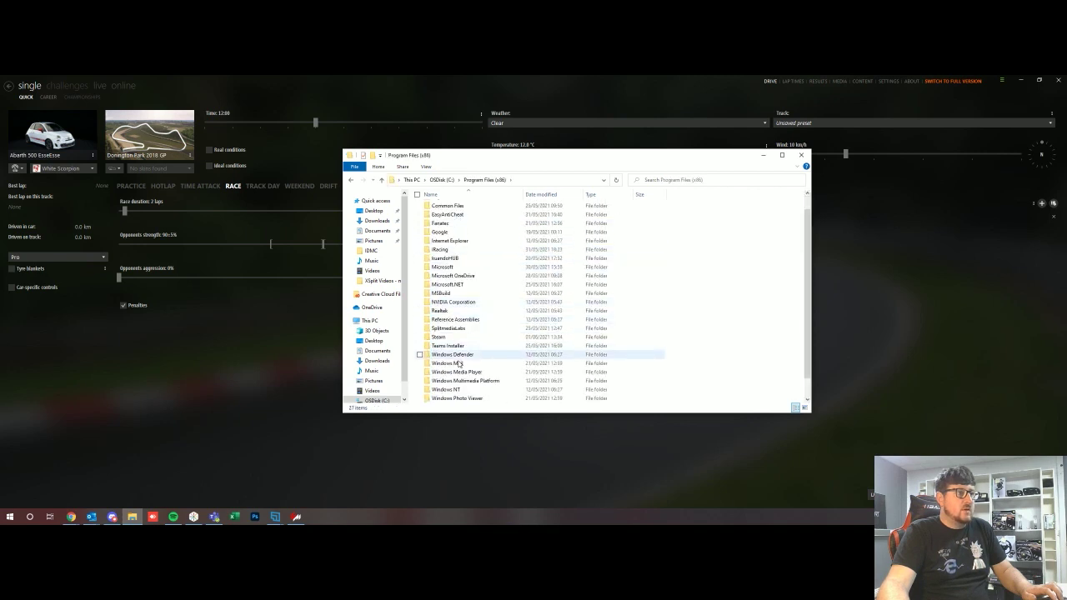
scroll(454, 350, down, 1)
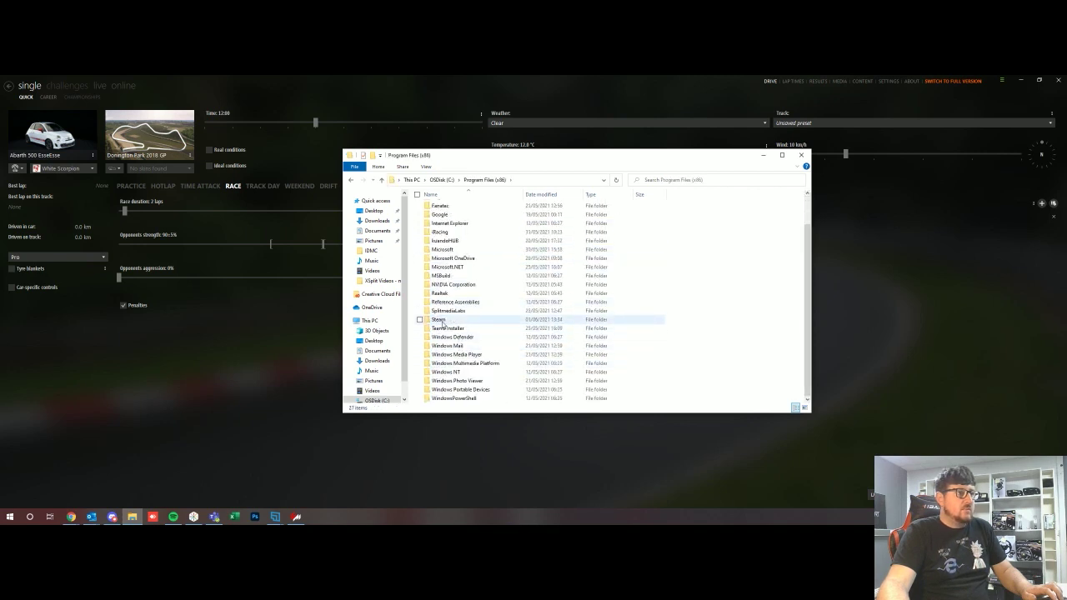
double_click(440, 320)
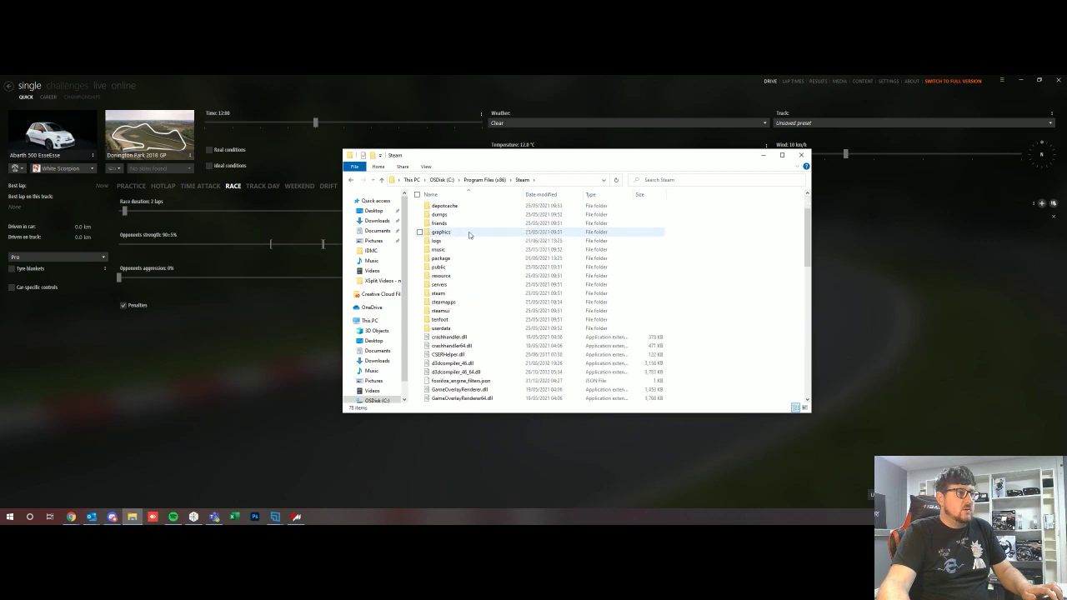
Go from the Steam folder to steamapps\common\assettocorsa\content
scroll(458, 275, down, 1)
double_click(447, 302)
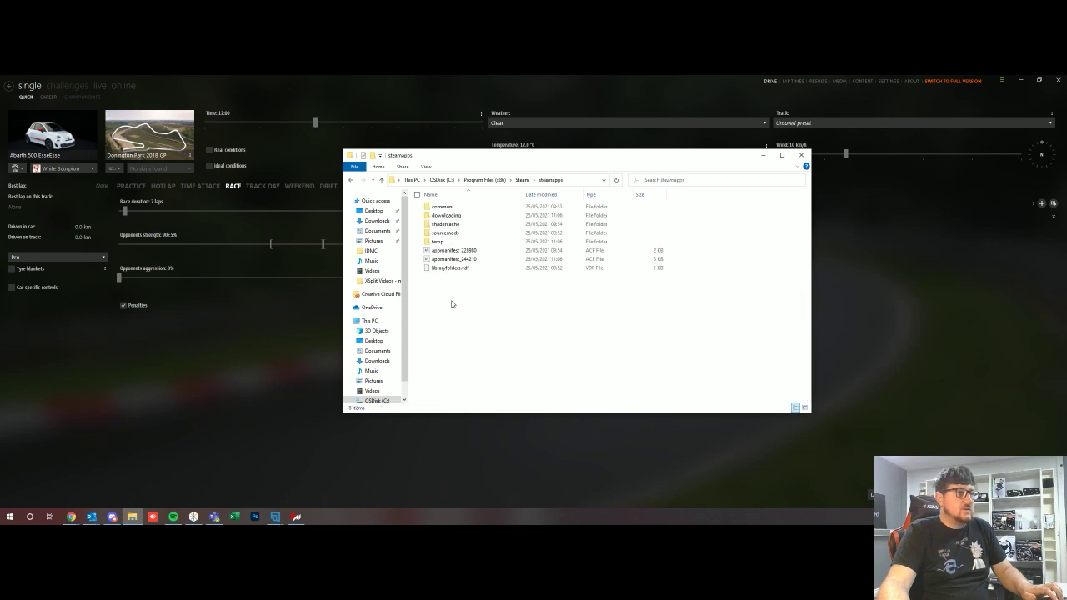
double_click(473, 208)
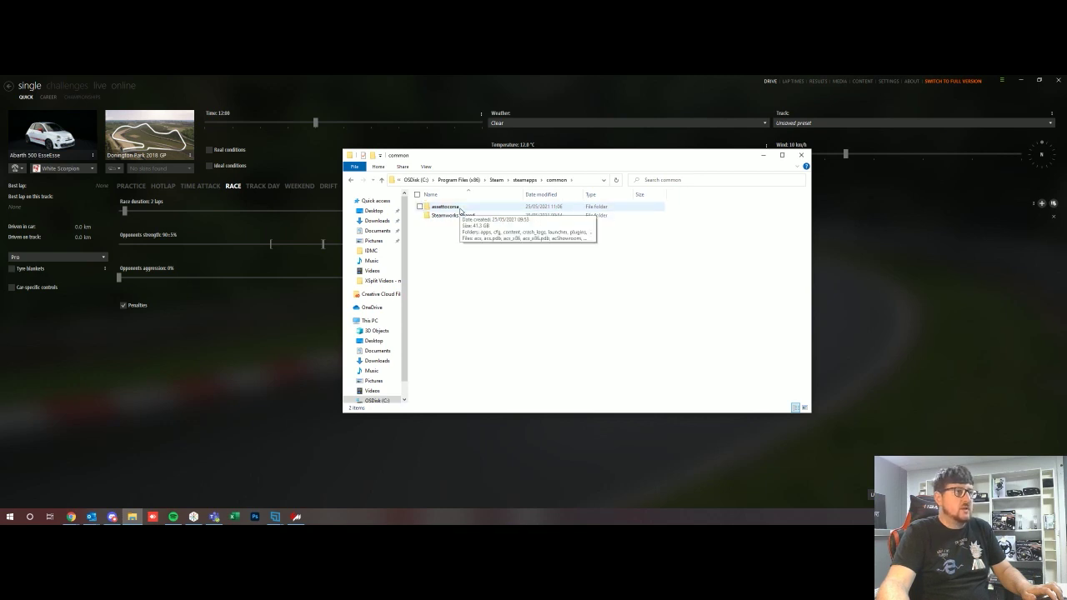
double_click(446, 207)
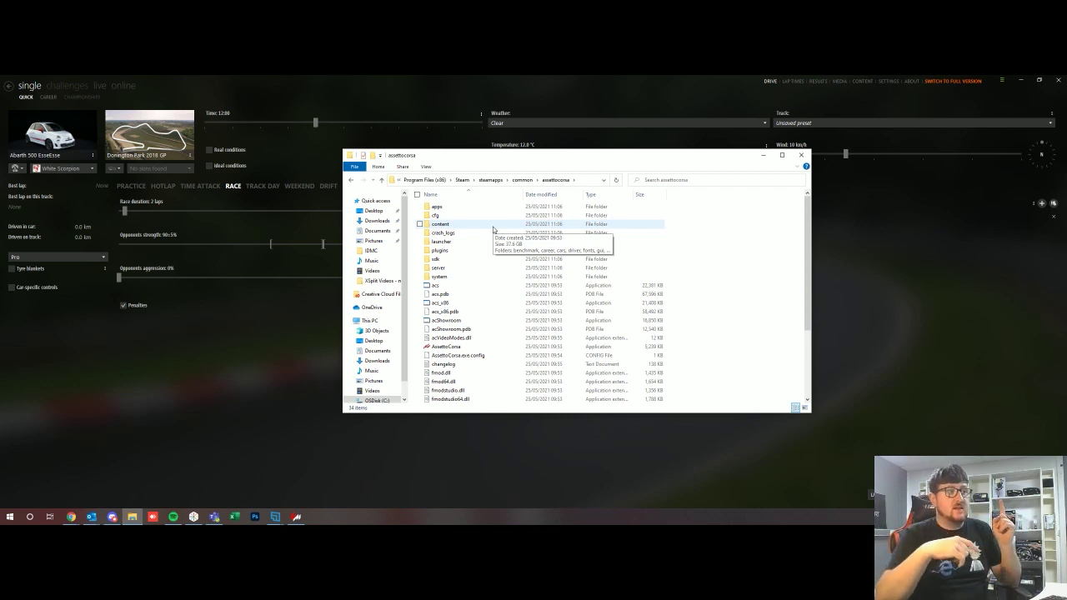
double_click(491, 225)
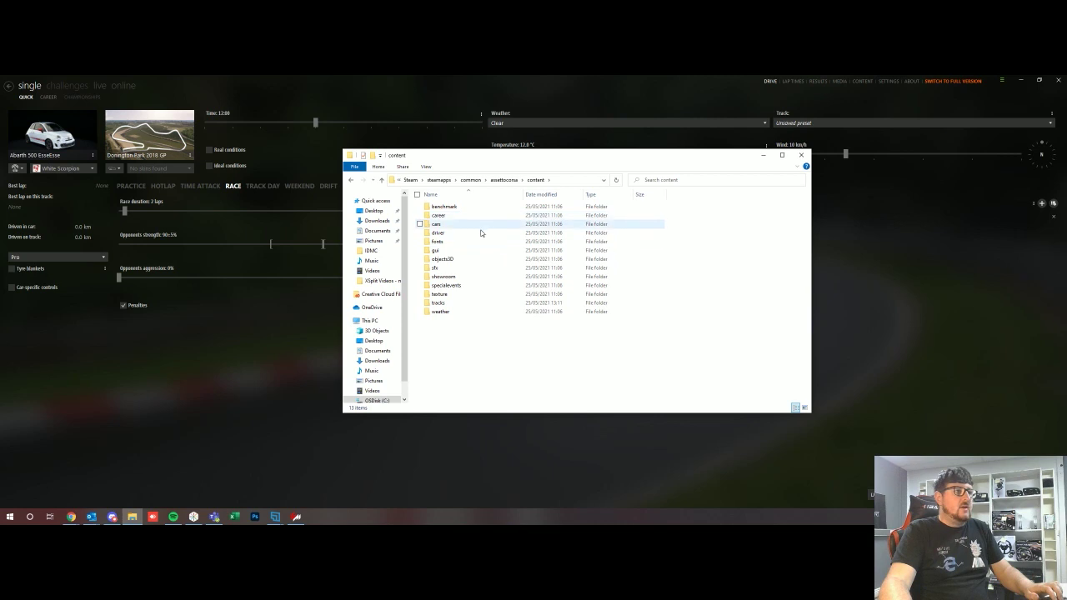
Locate the cars and tracks folders inside the content folder
click(467, 226)
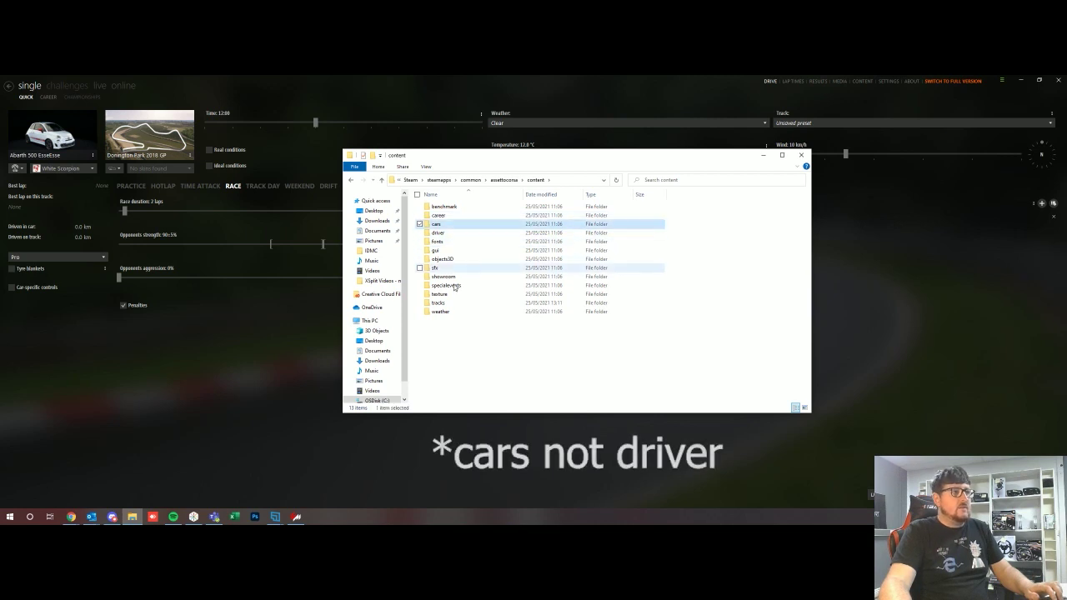
click(452, 303)
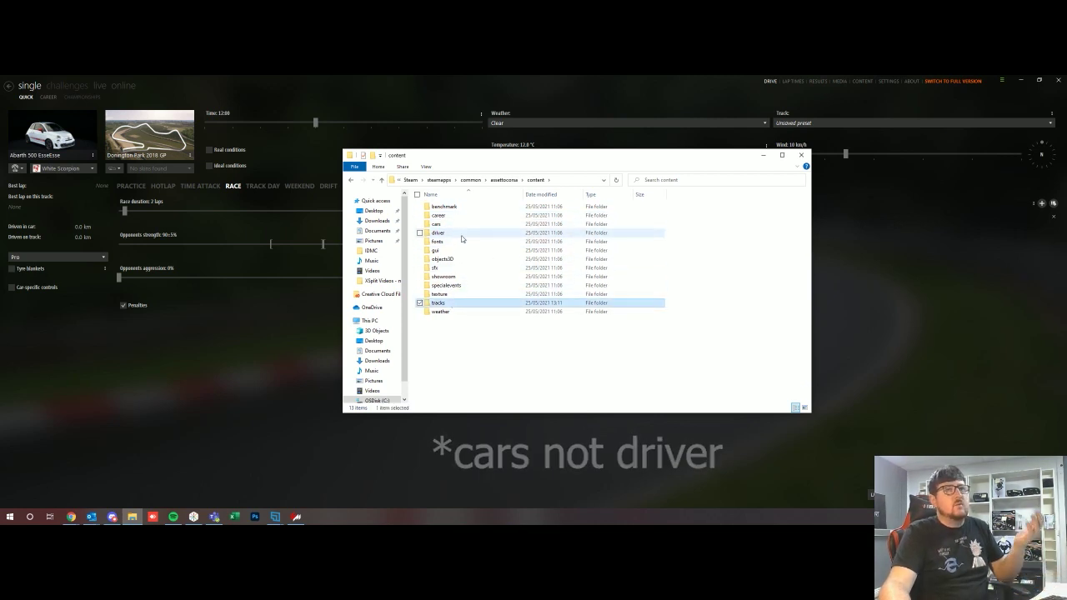
click(534, 357)
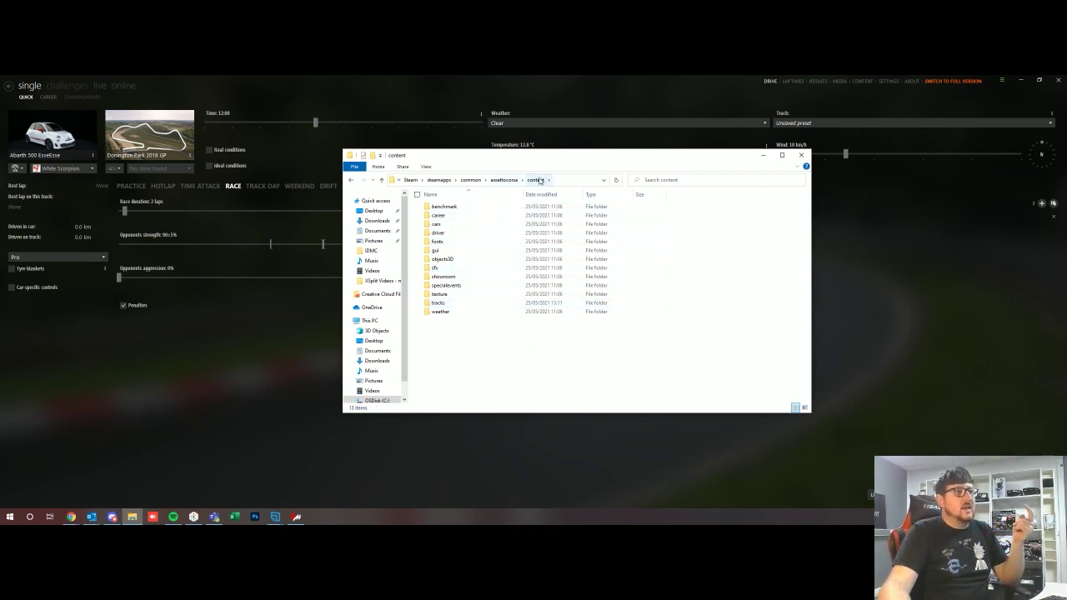
Return to the assettocorsa folder and pin its content folder to Quick access
click(352, 181)
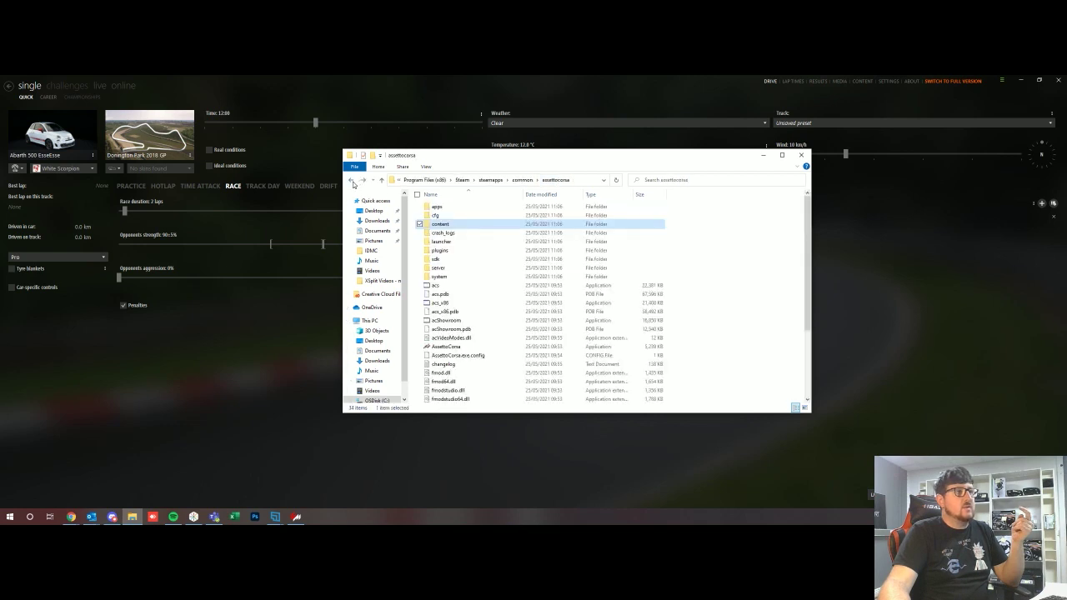
right_click(465, 226)
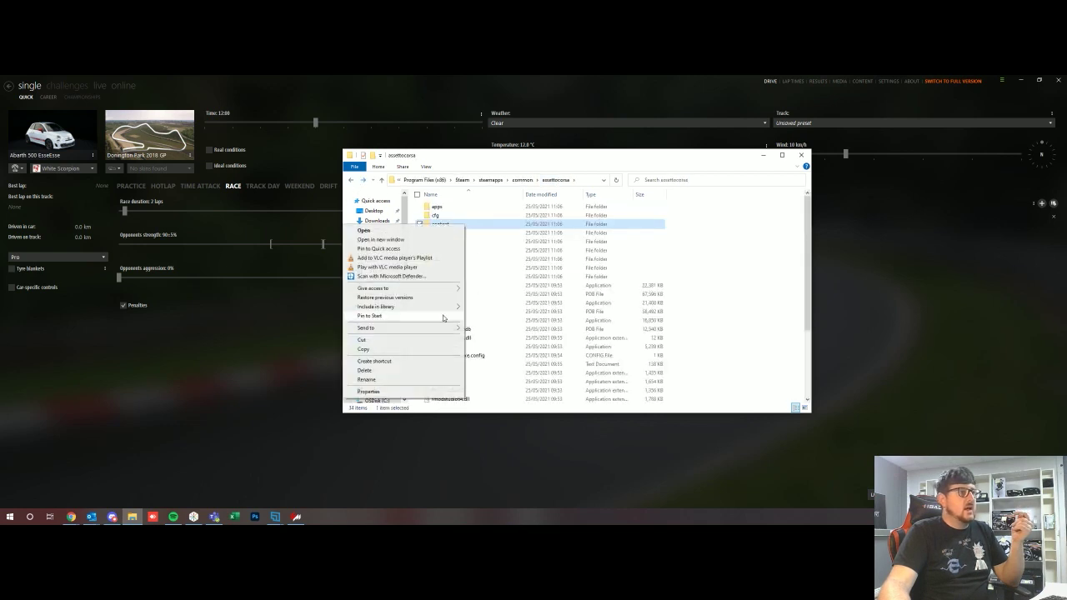
click(389, 249)
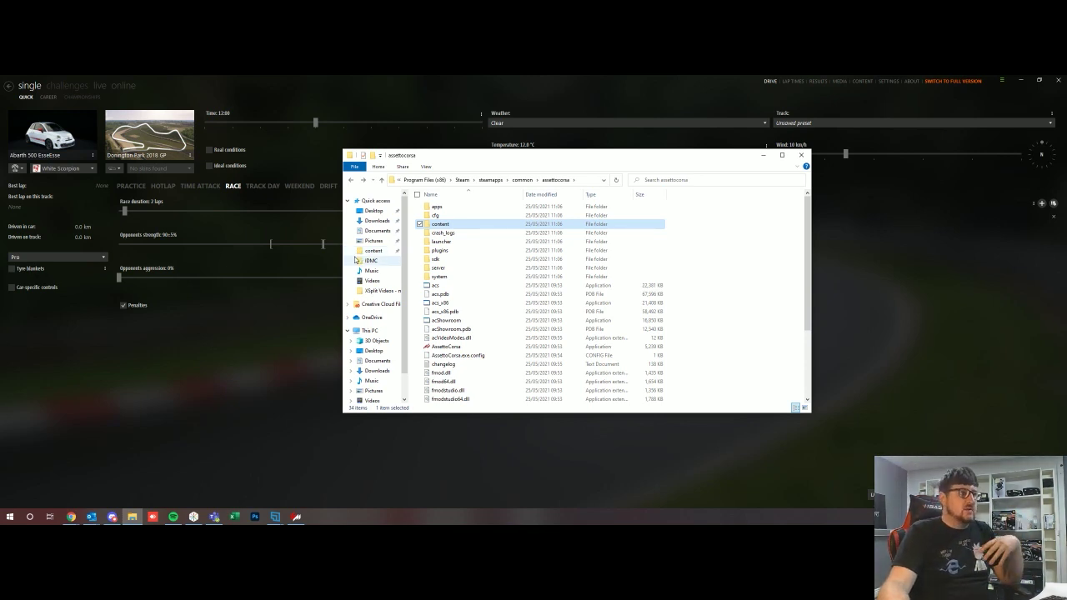
View the cars folder inside content, and return to Content Manager
double_click(441, 226)
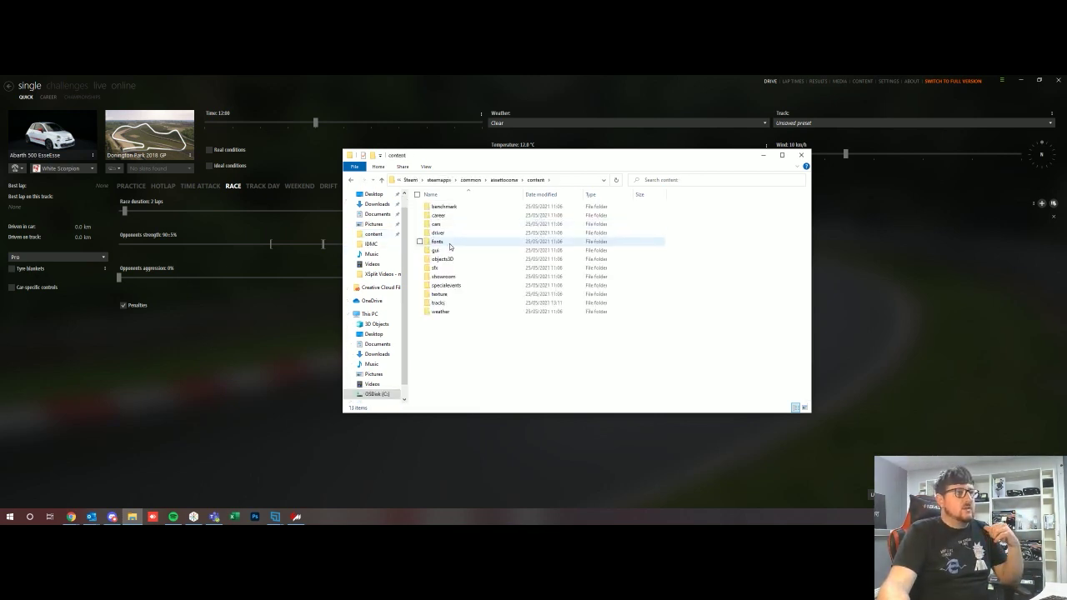
double_click(440, 215)
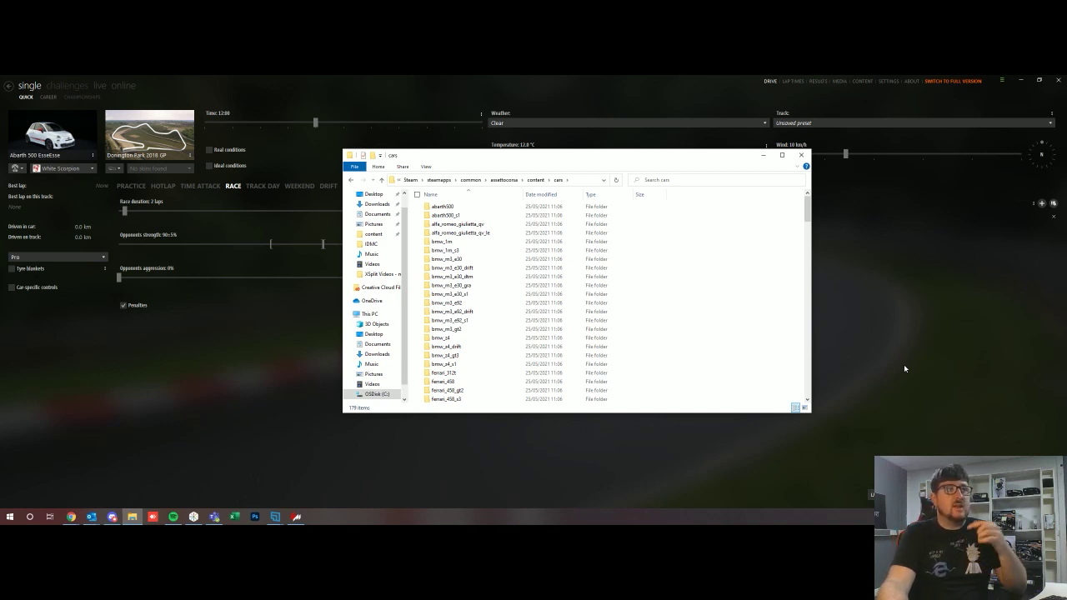
click(901, 370)
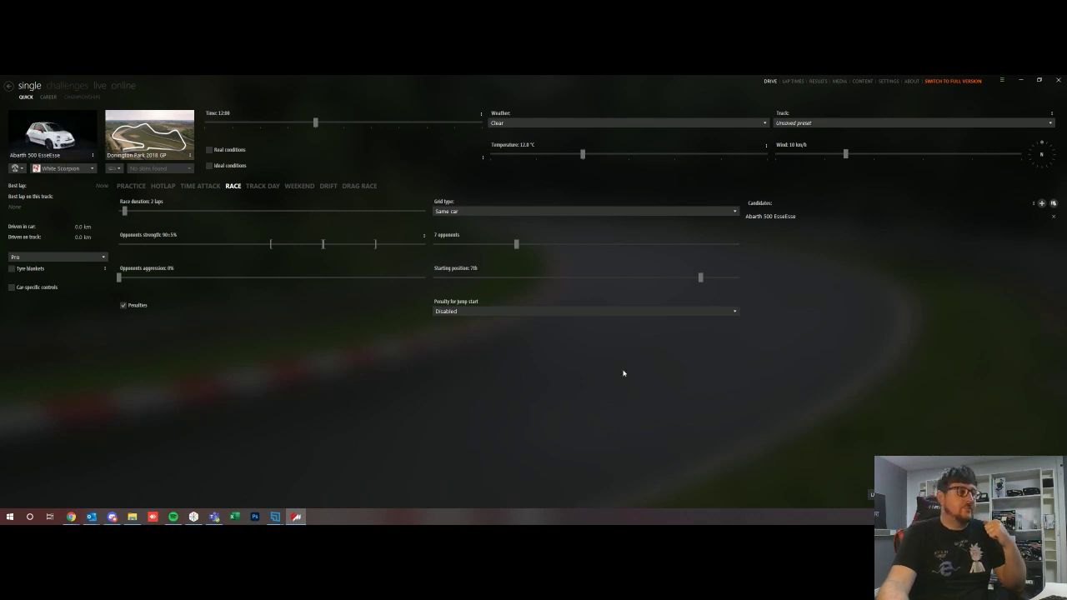
Switch to Chrome and search Google for "ferrari f2002 assetto corsa race department"
key(alt+Tab)
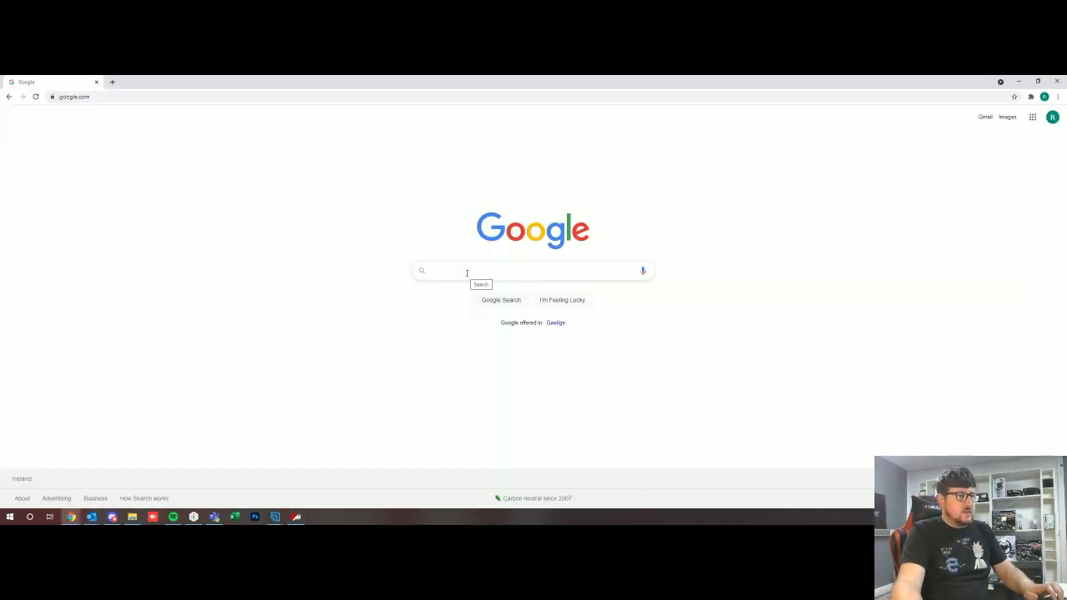
click(467, 273)
text(ferra)
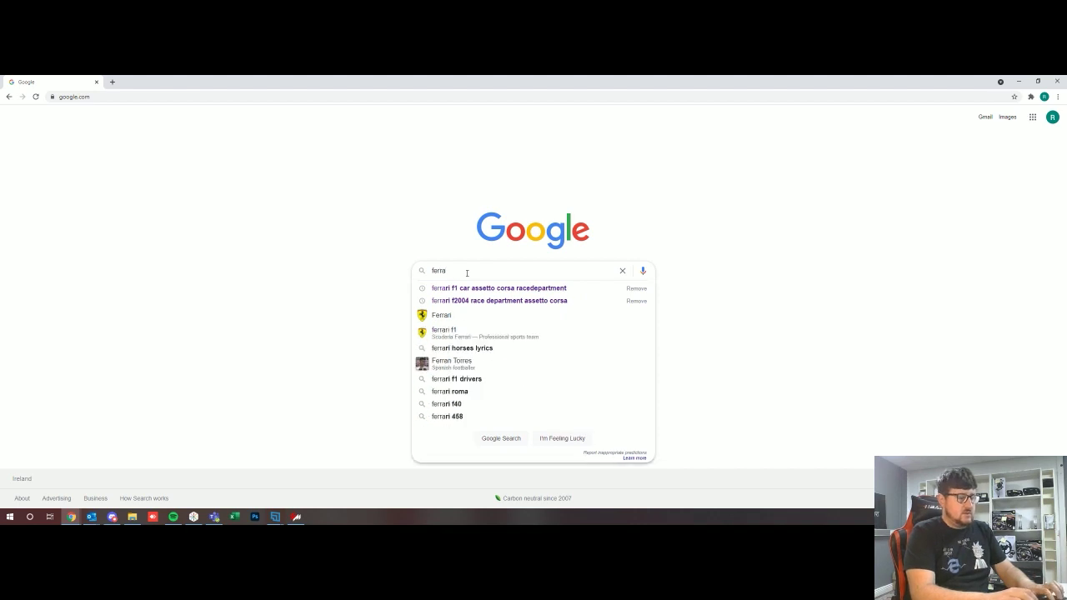
text(ri )
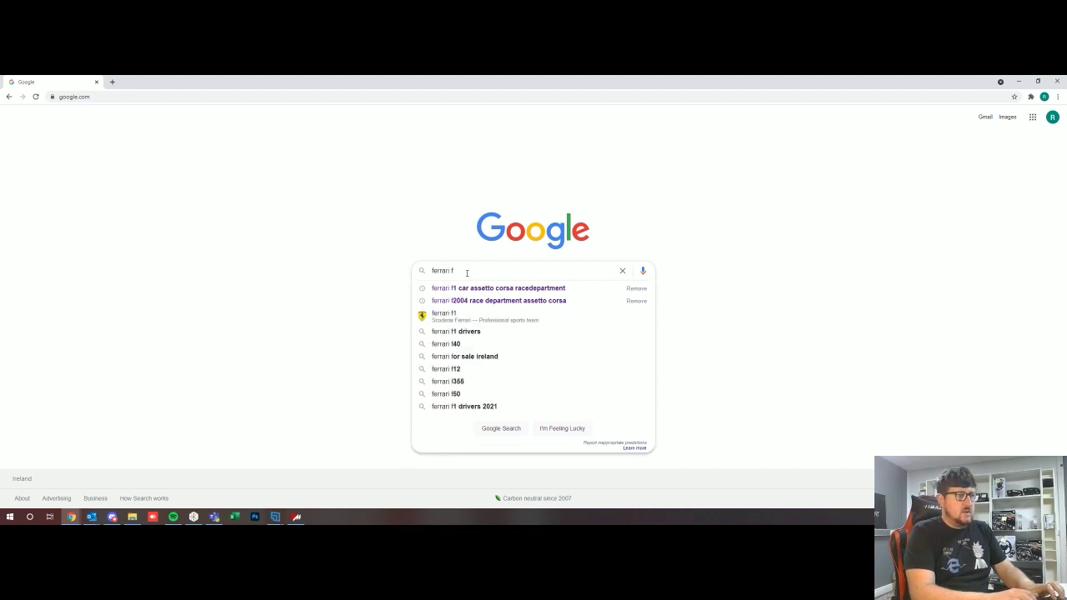
text(f2002)
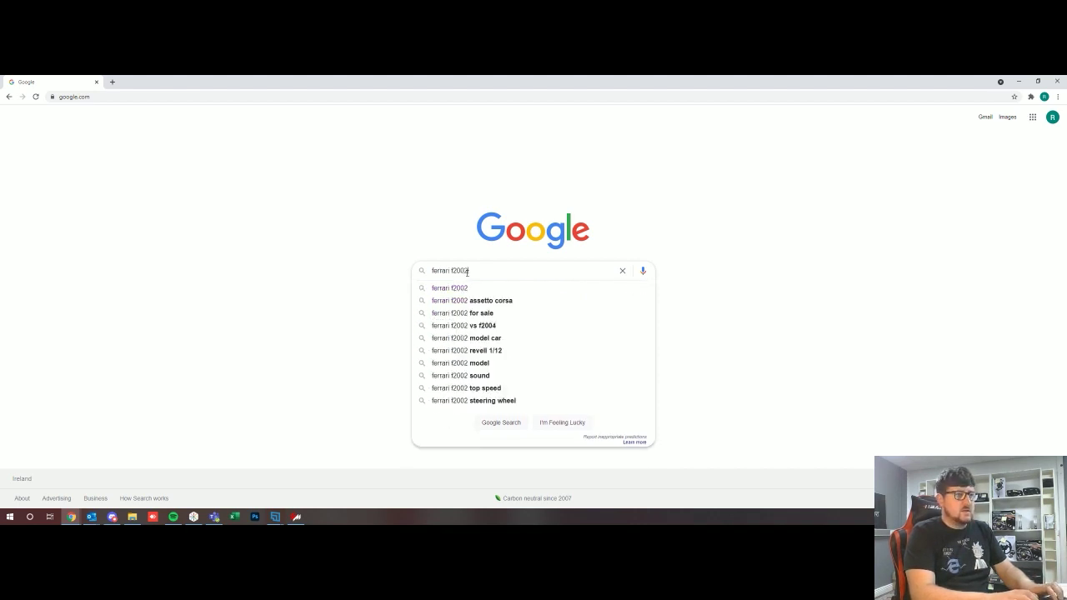
key(Down)
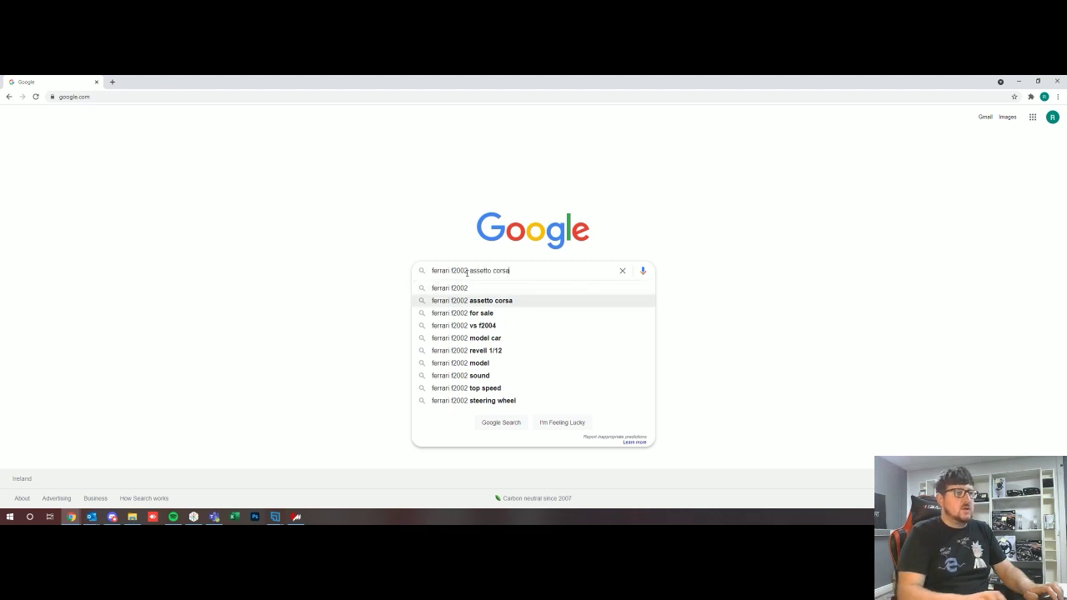
text(ra)
text(ce)
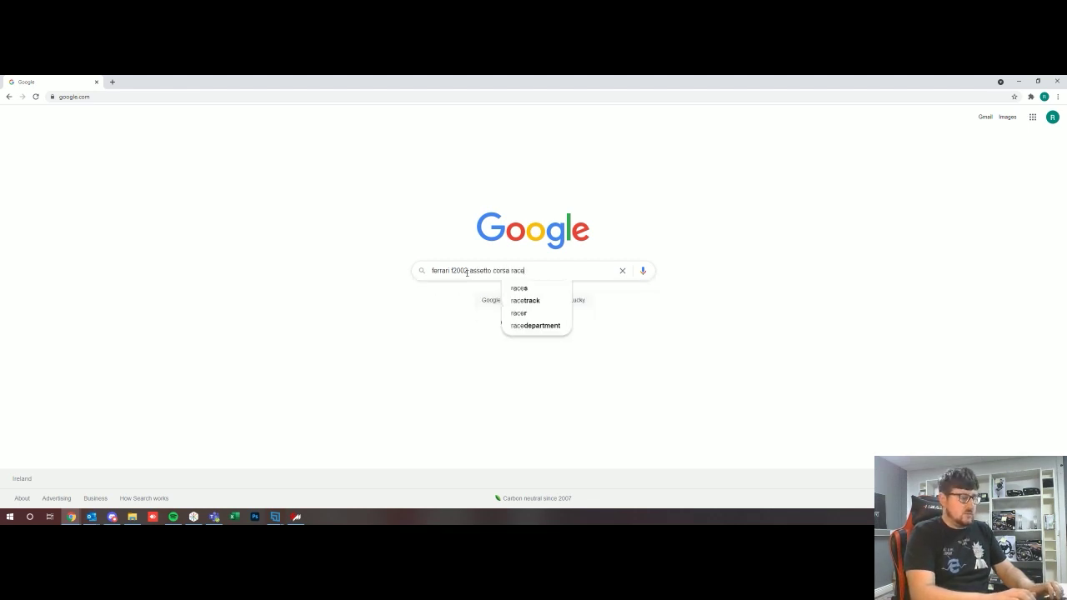
text( department)
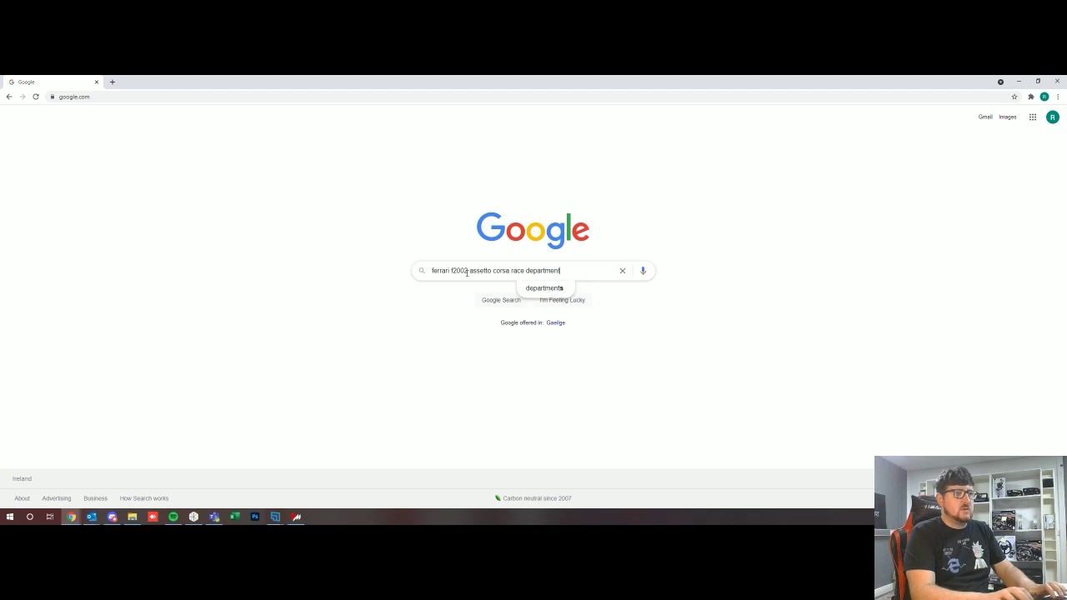
key(Return)
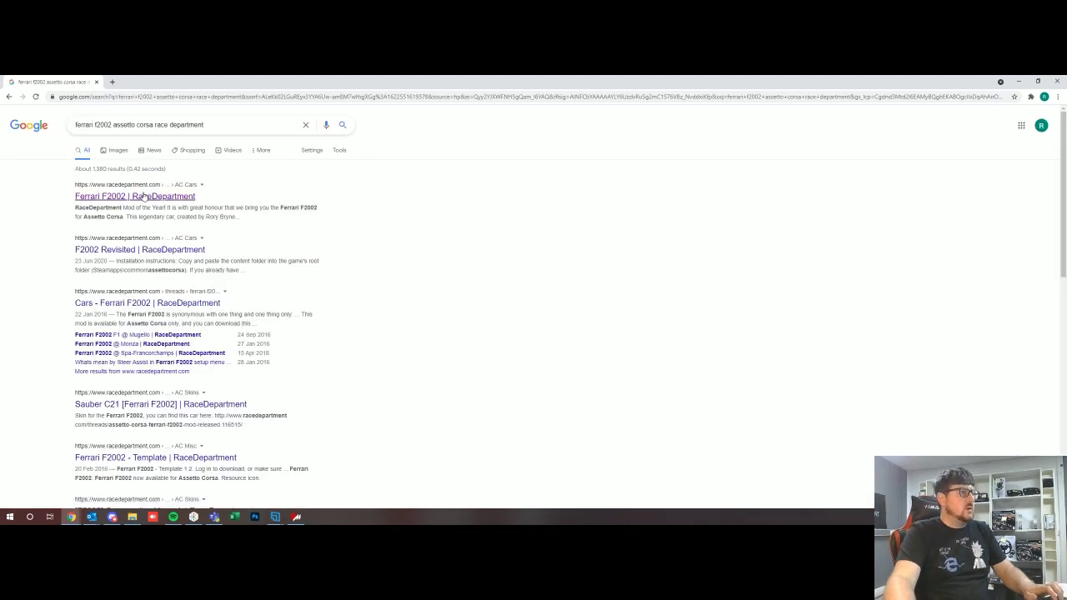
Open the Ferrari F2002 page on RaceDepartment from the search results and download the car mod
click(138, 198)
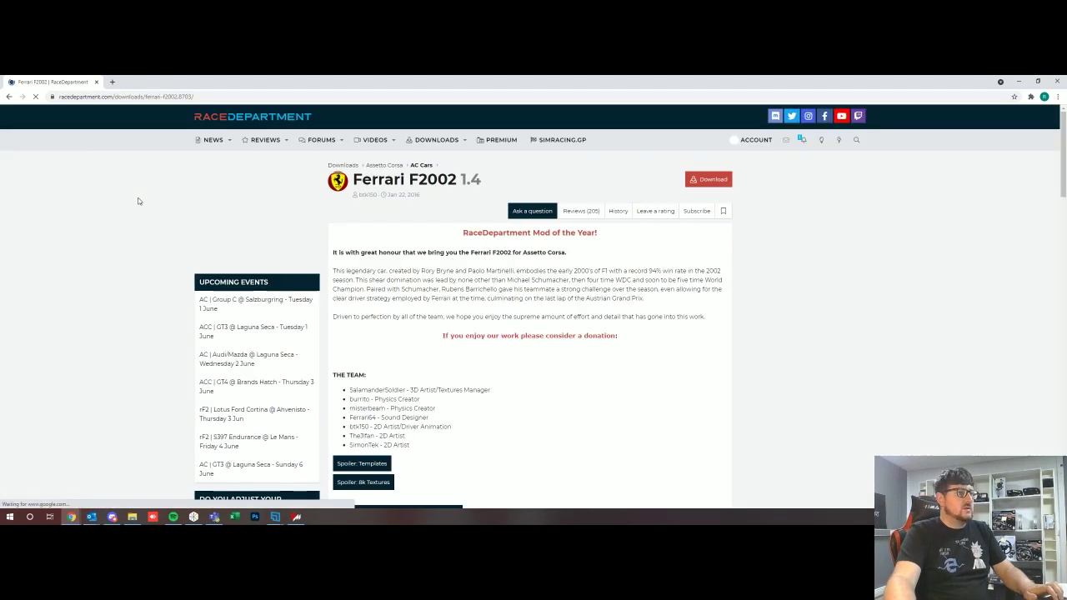
scroll(1016, 163, down, 1)
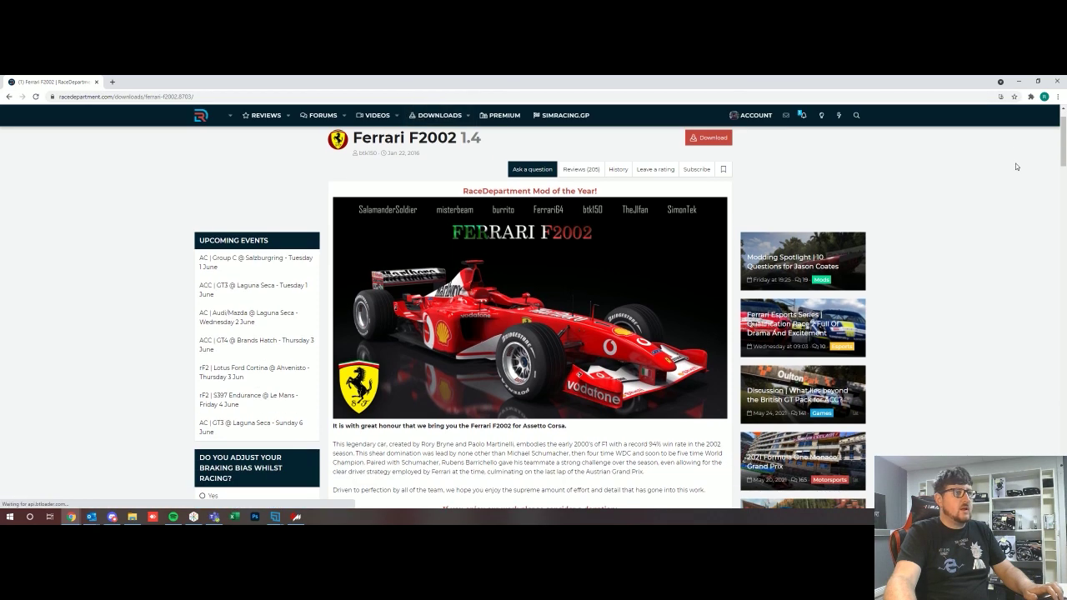
scroll(1015, 164, up, 1)
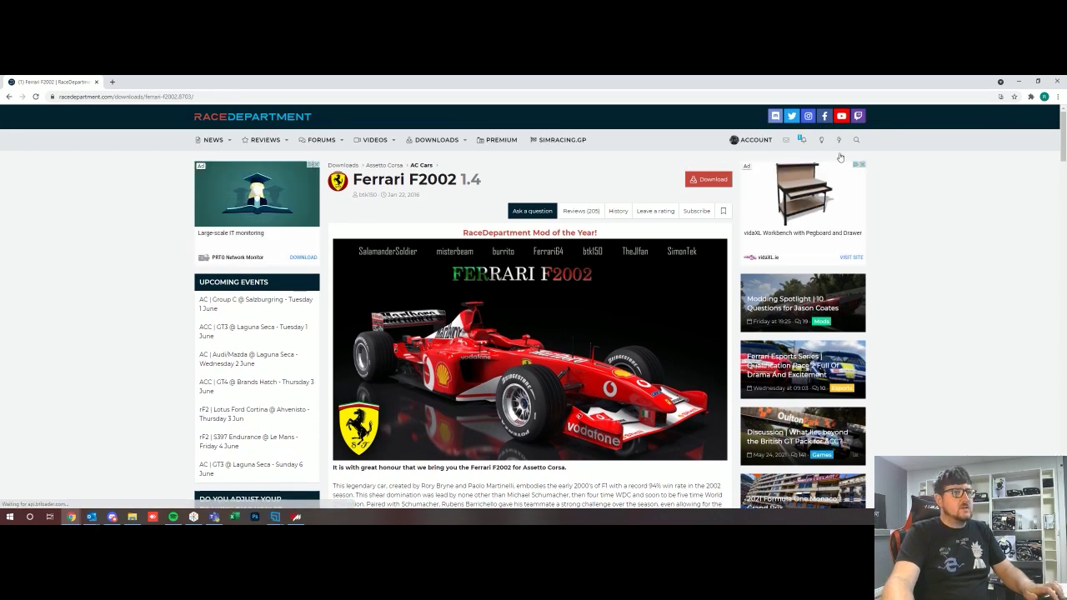
click(709, 184)
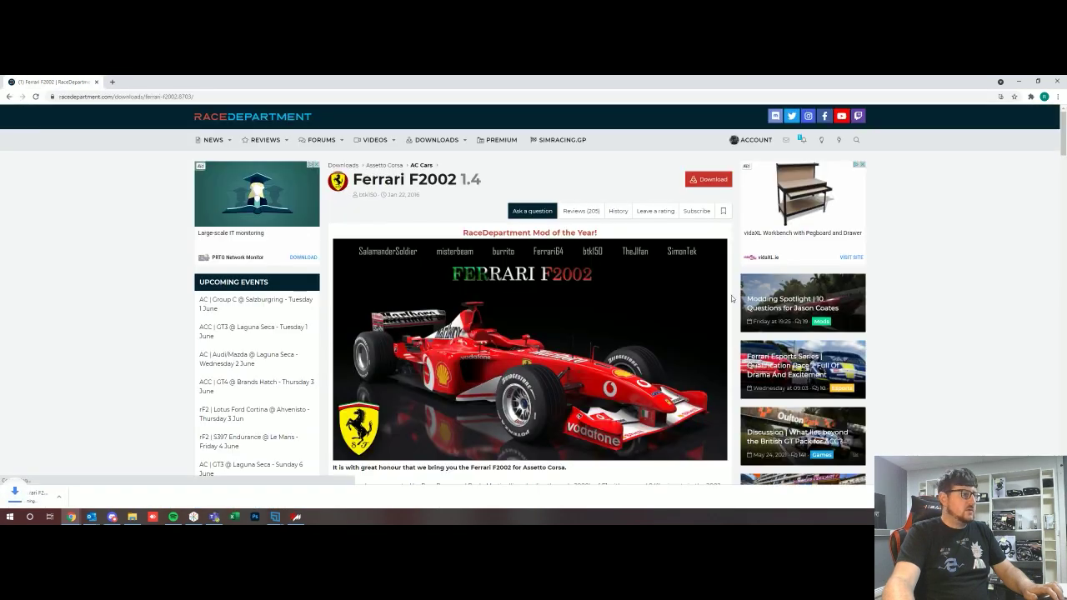
Find Ferrari F2002 V1.4.7z in the Downloads folder and bring it into Content Manager for installation
click(132, 518)
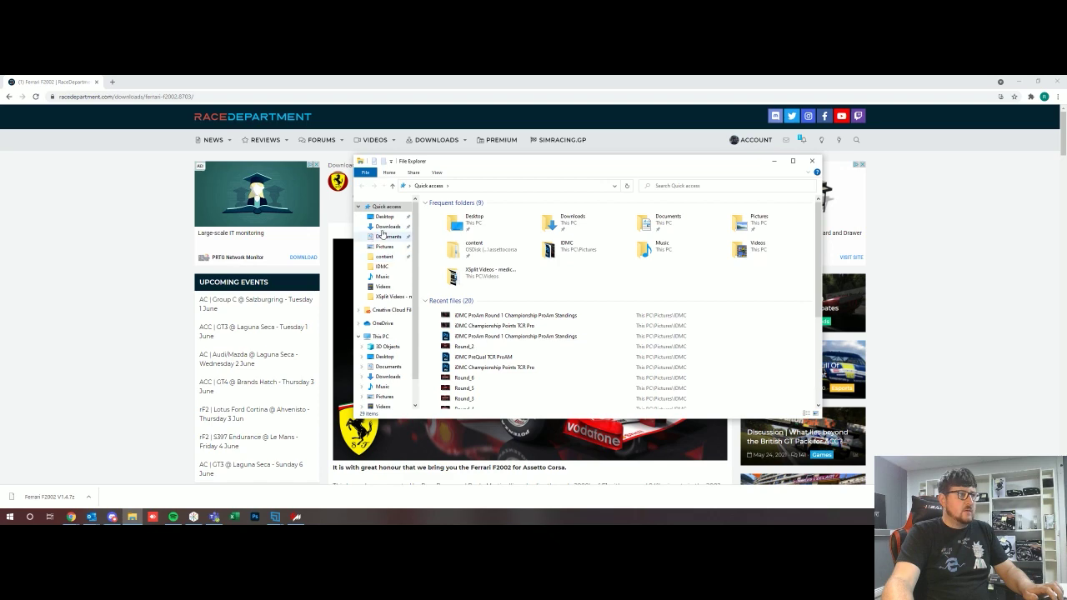
click(385, 227)
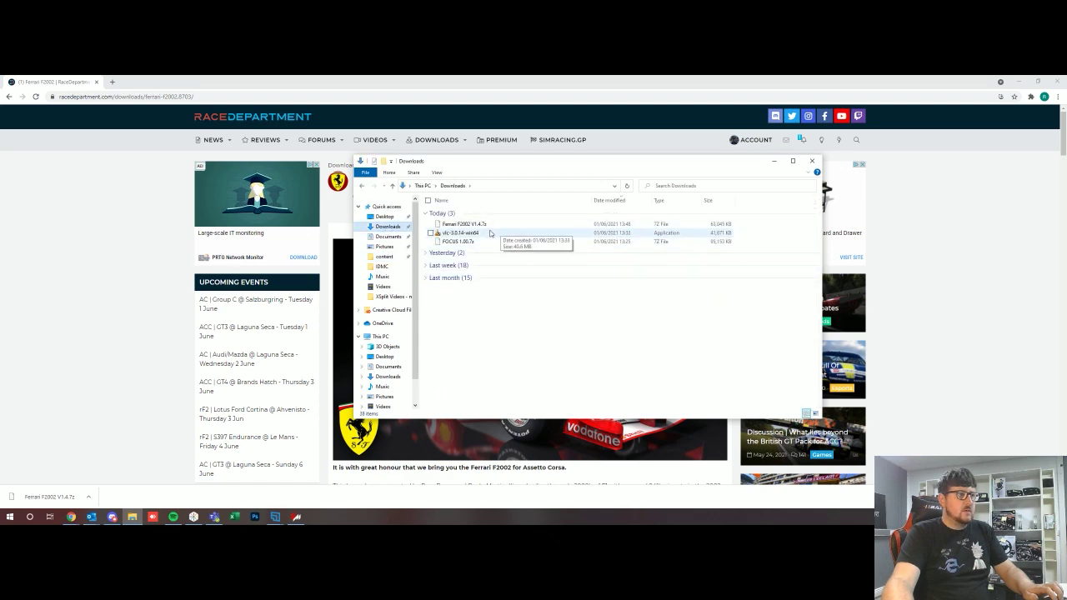
drag(528, 172, 713, 178)
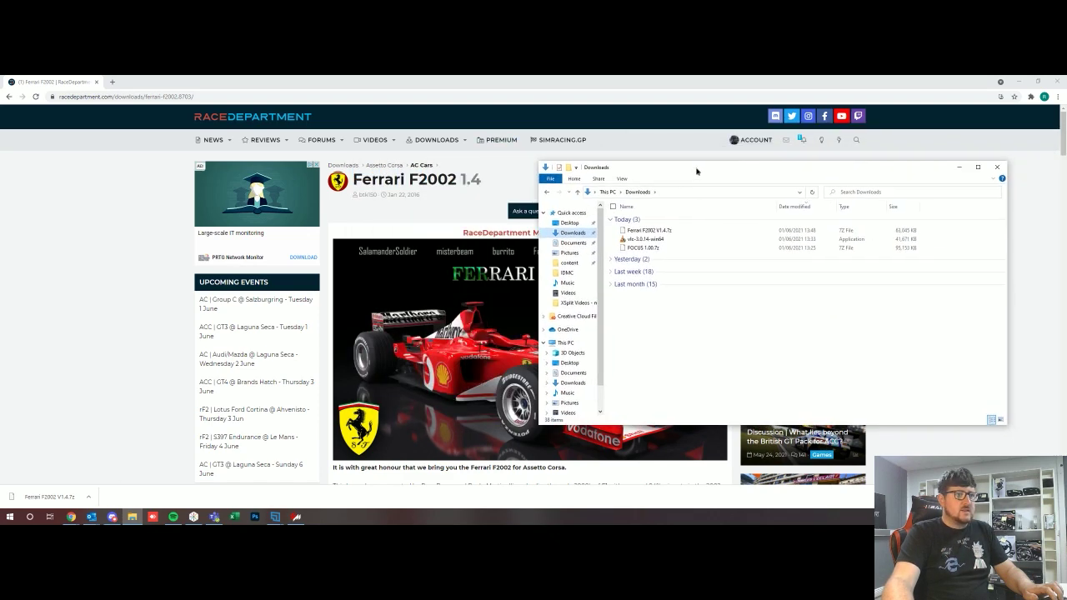
click(662, 232)
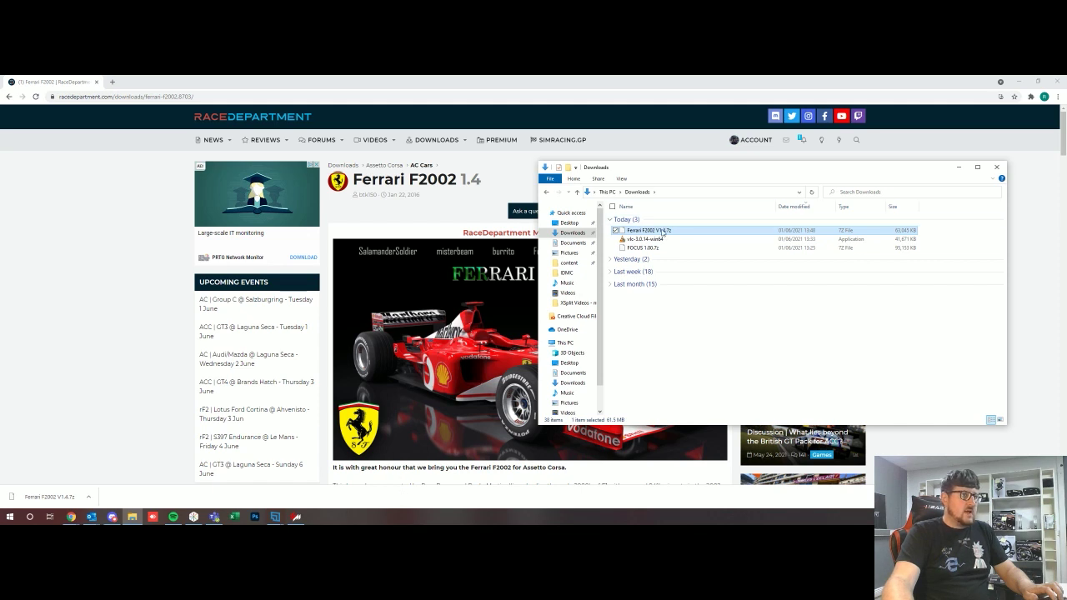
click(295, 517)
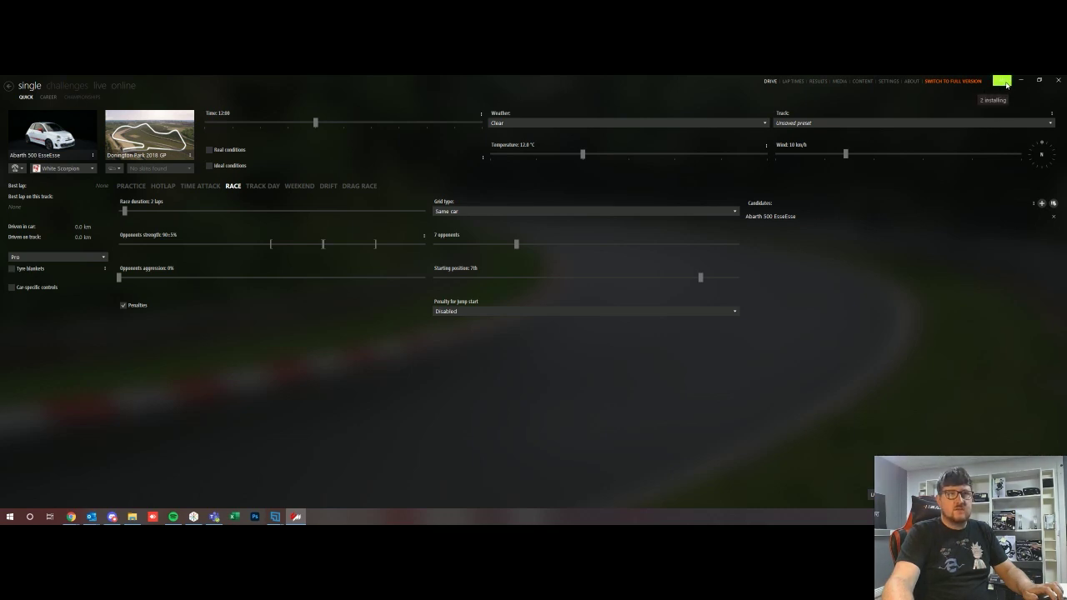
Cancel the pending doningtonpark2018_2.02.rar installation and install Ferrari F2002 V1.4.7z from Content Manager's downloads list
click(1002, 82)
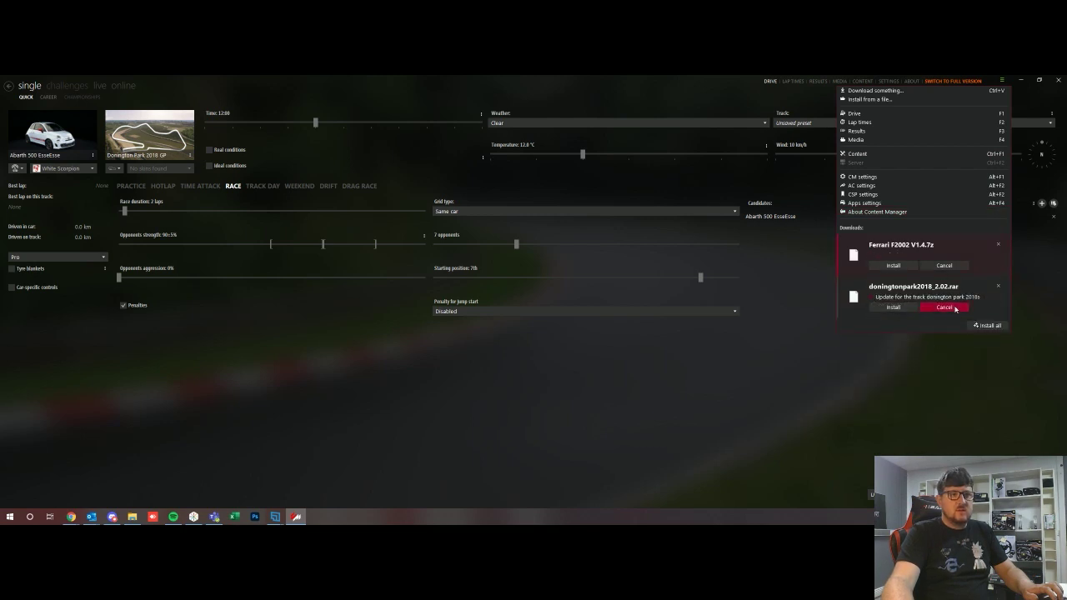
click(953, 306)
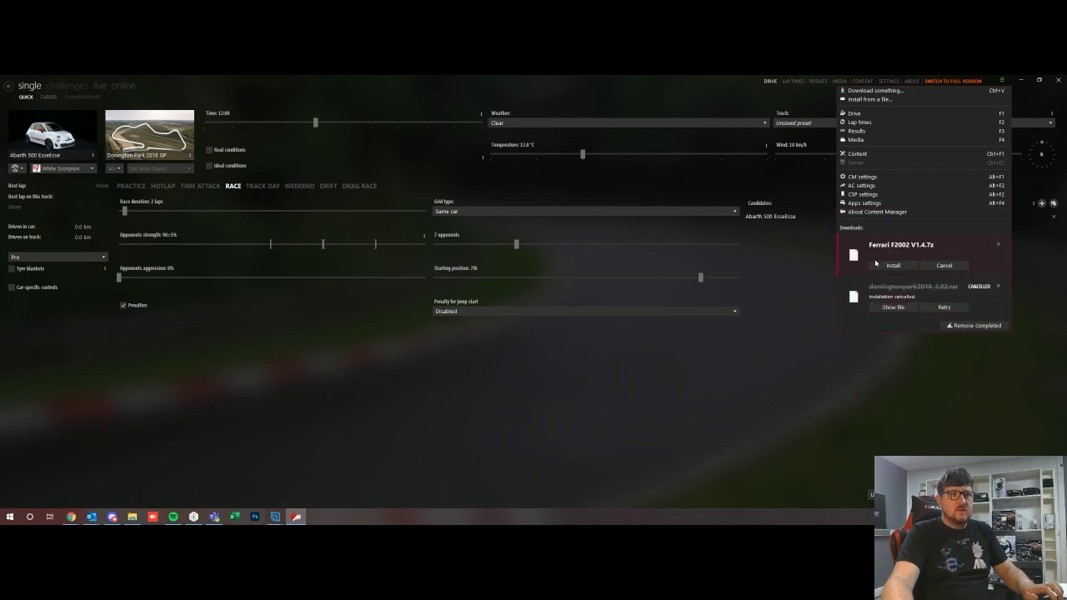
click(891, 265)
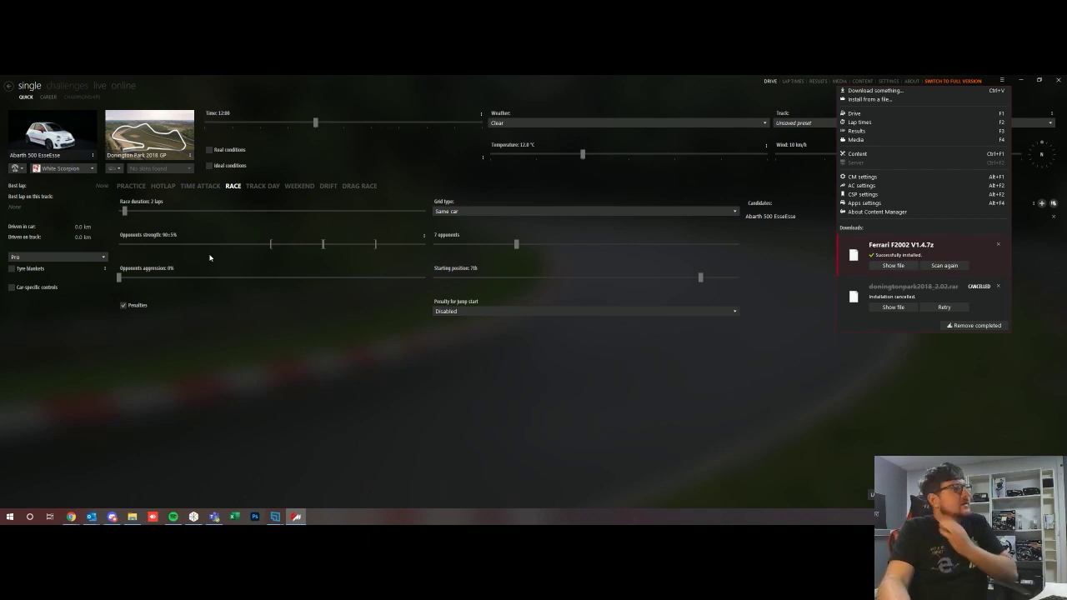
Choose the Ferrari F2002 from the Ferrari brand as the car for the quick race
click(42, 134)
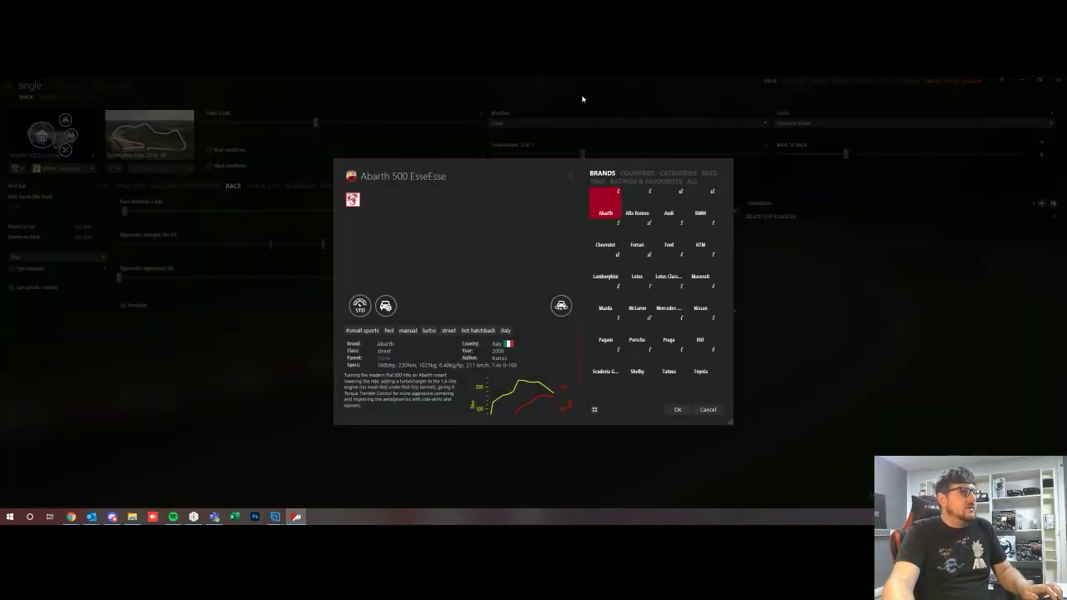
click(646, 237)
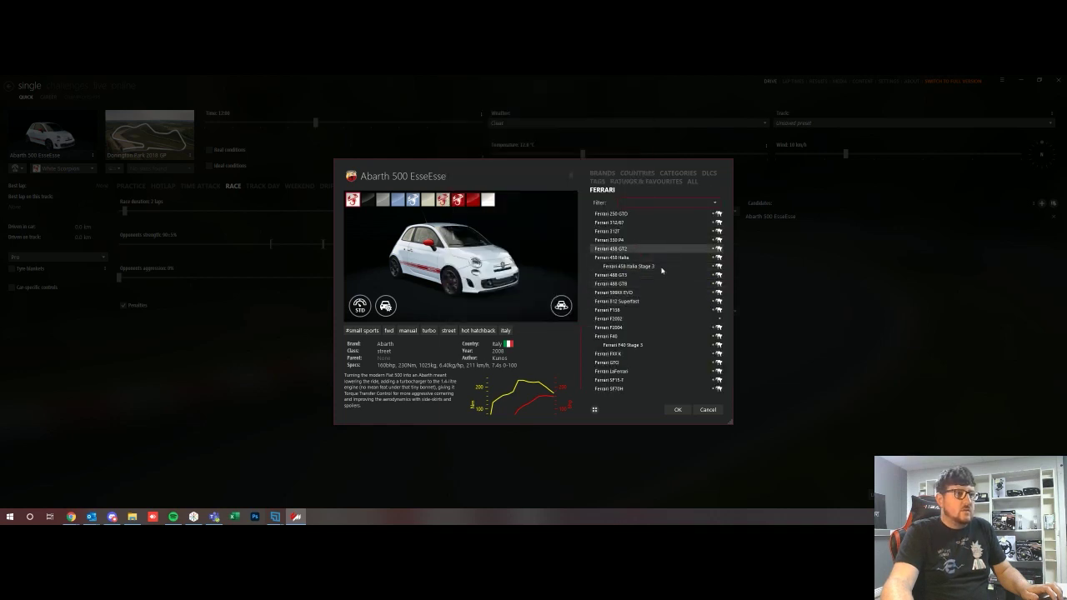
click(639, 320)
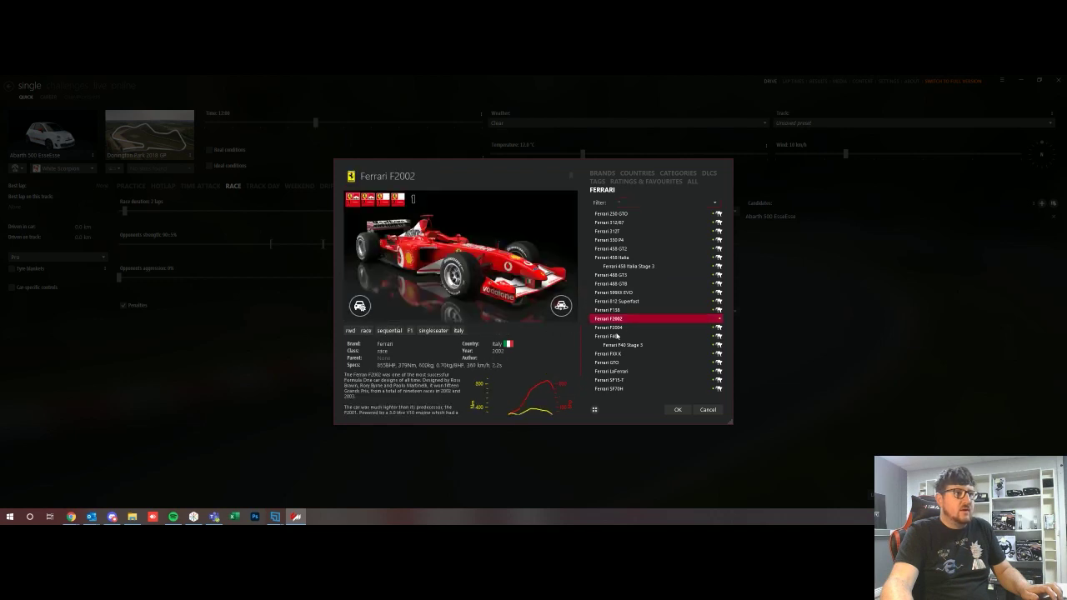
click(616, 327)
click(614, 320)
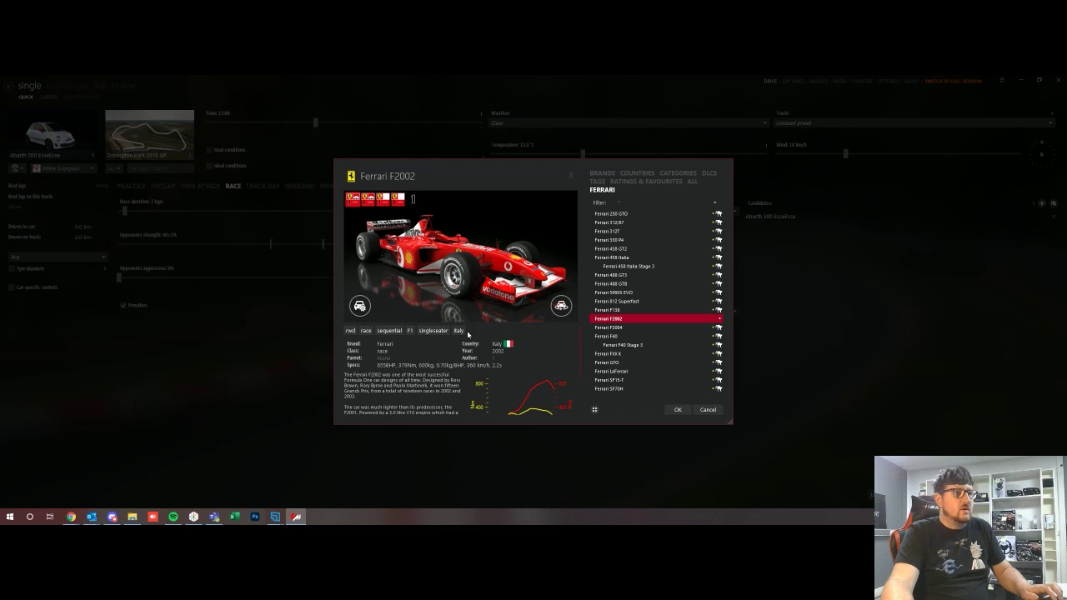
click(677, 409)
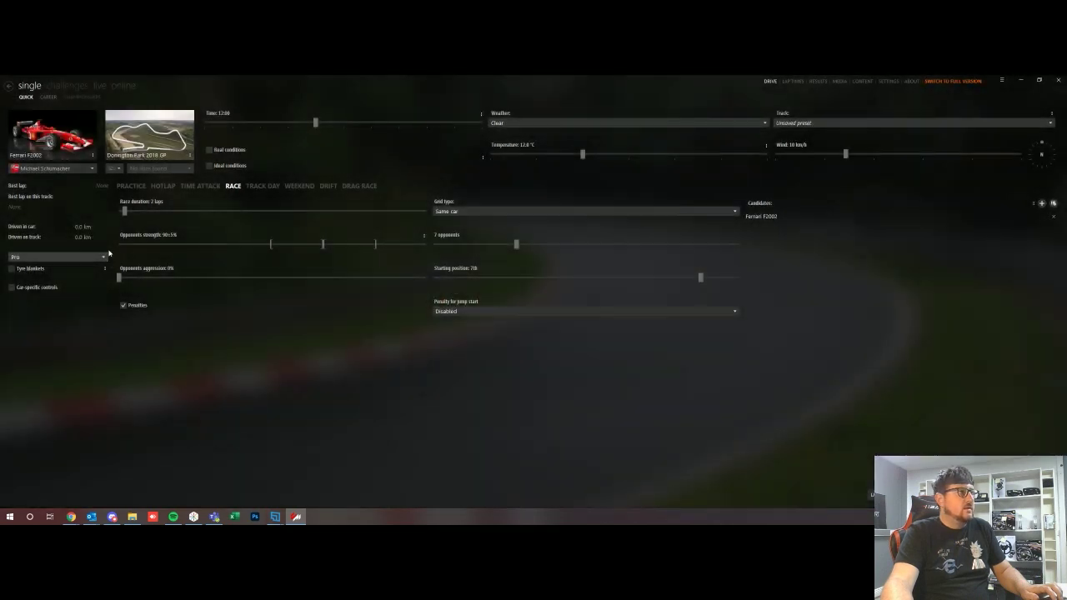